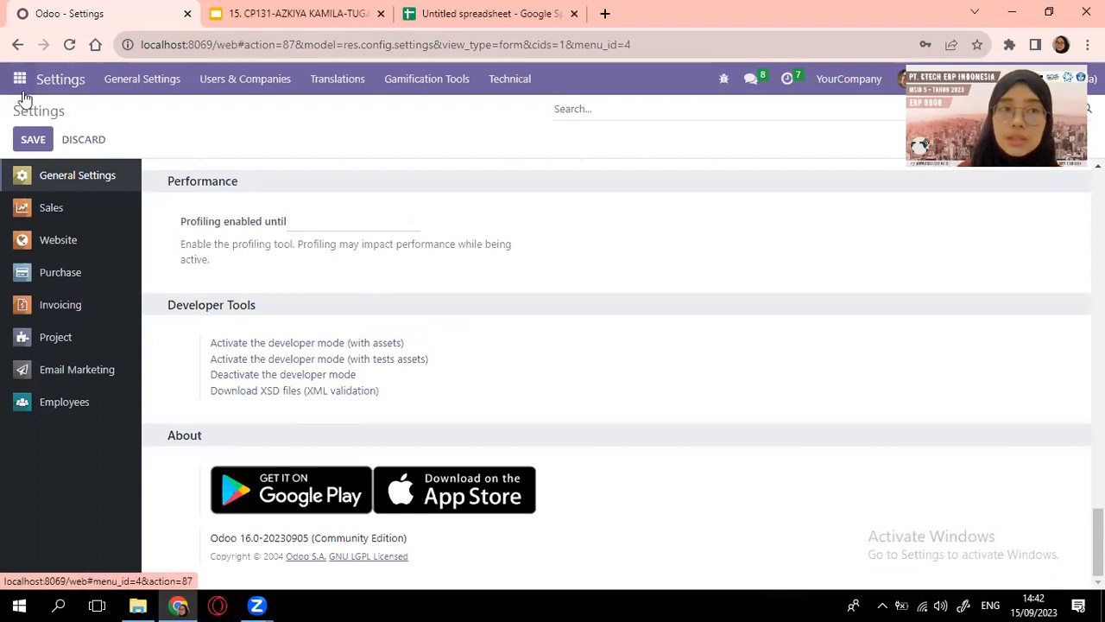
Go to the Users list under Users & Companies and choose Import records from Favorites
click(250, 82)
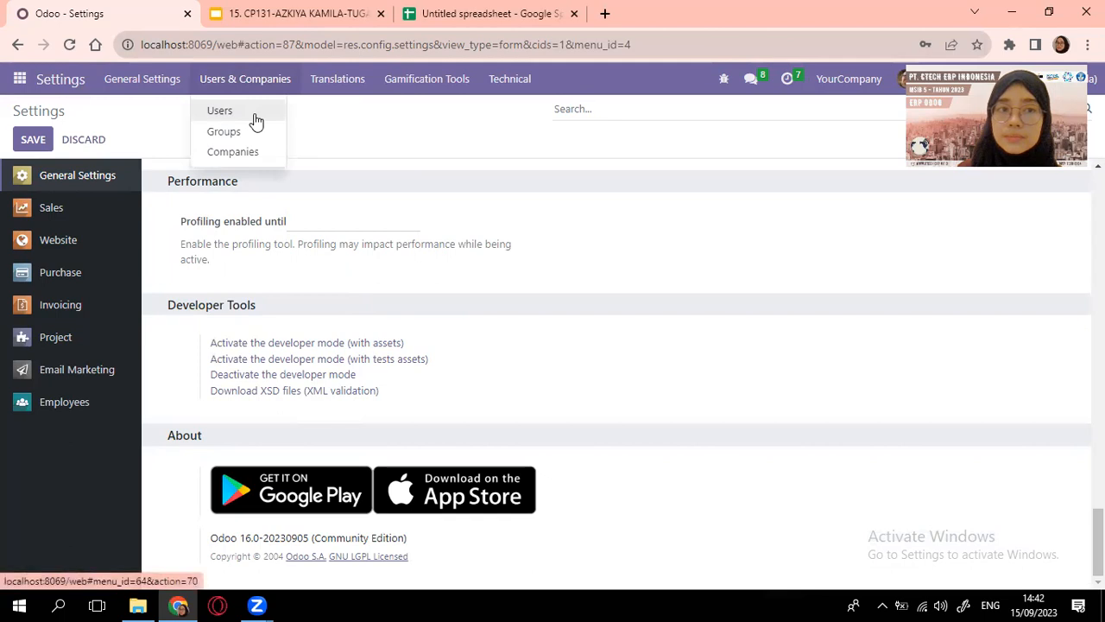
click(220, 111)
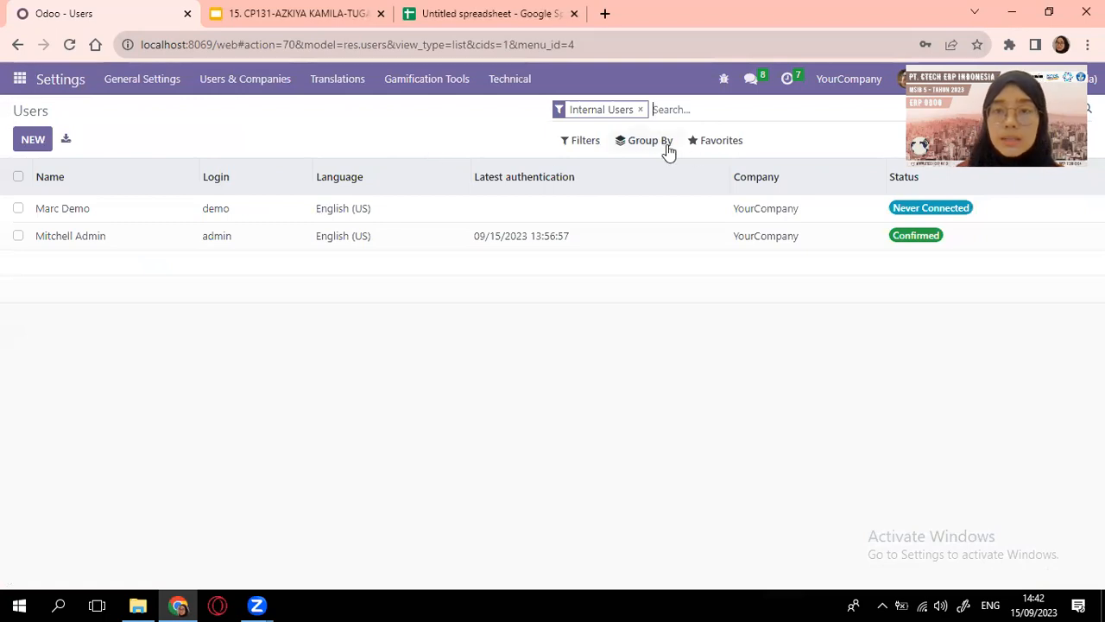
click(727, 149)
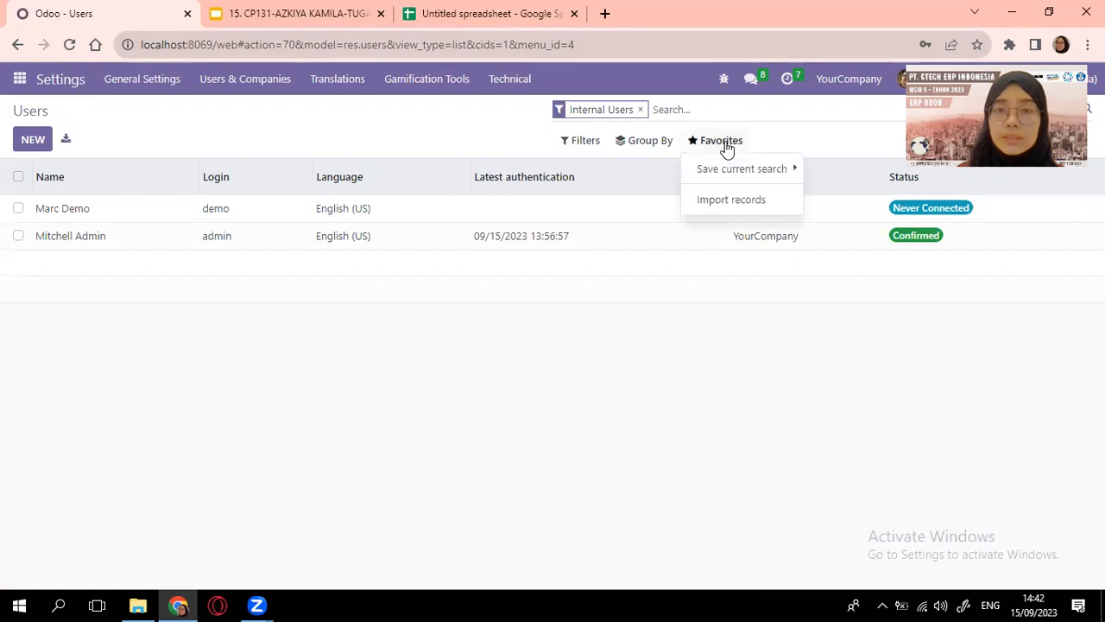
click(722, 203)
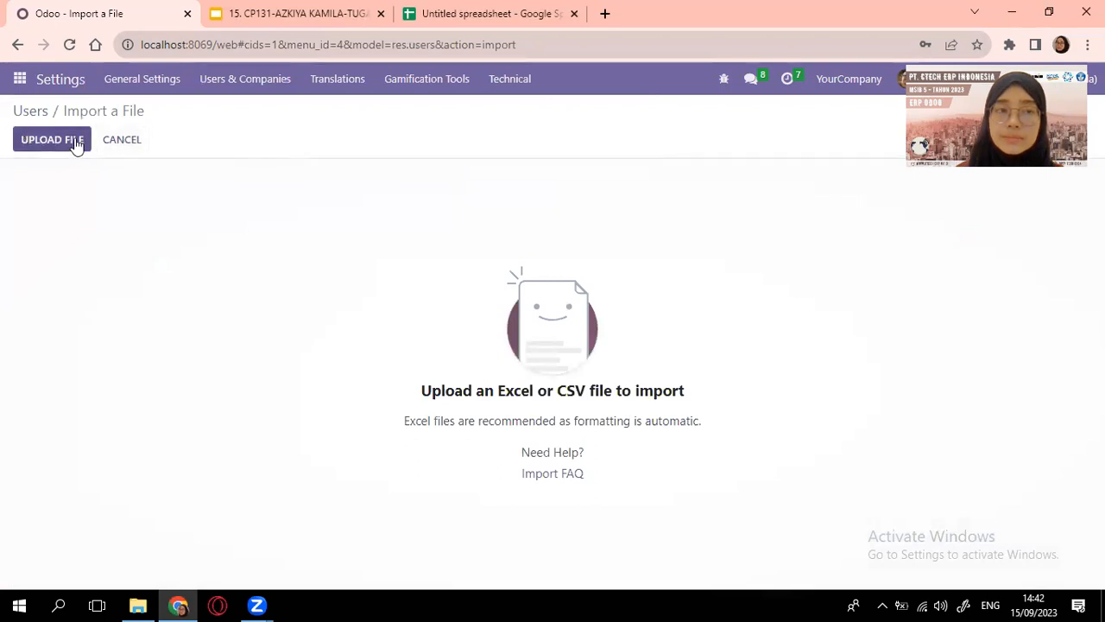
Upload Data import security matriks.xlsx as the file for the user import
click(76, 146)
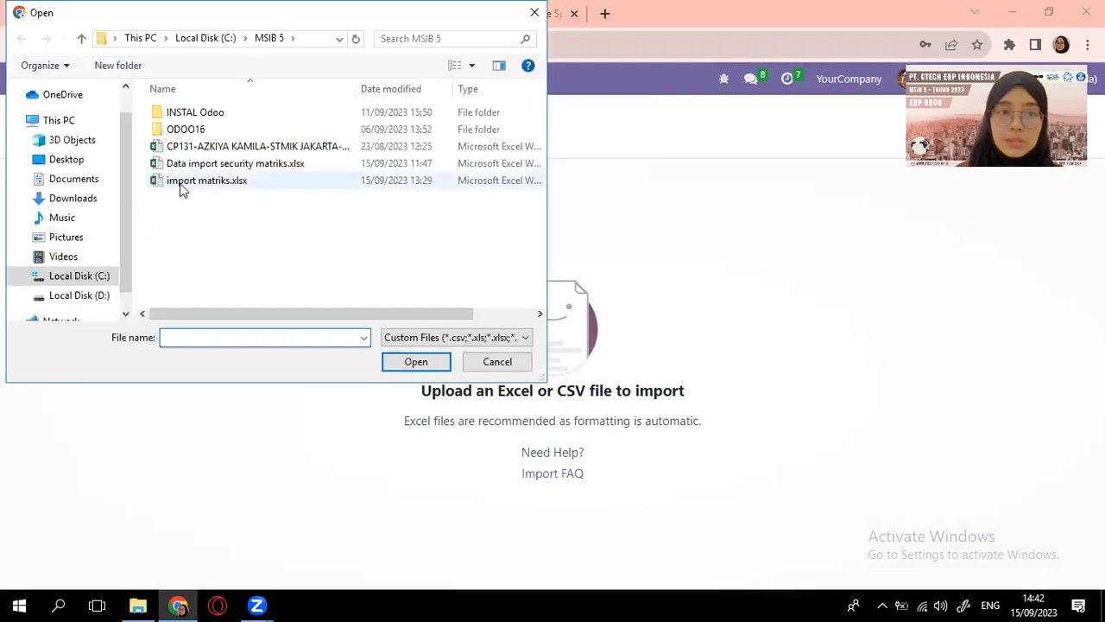
click(232, 166)
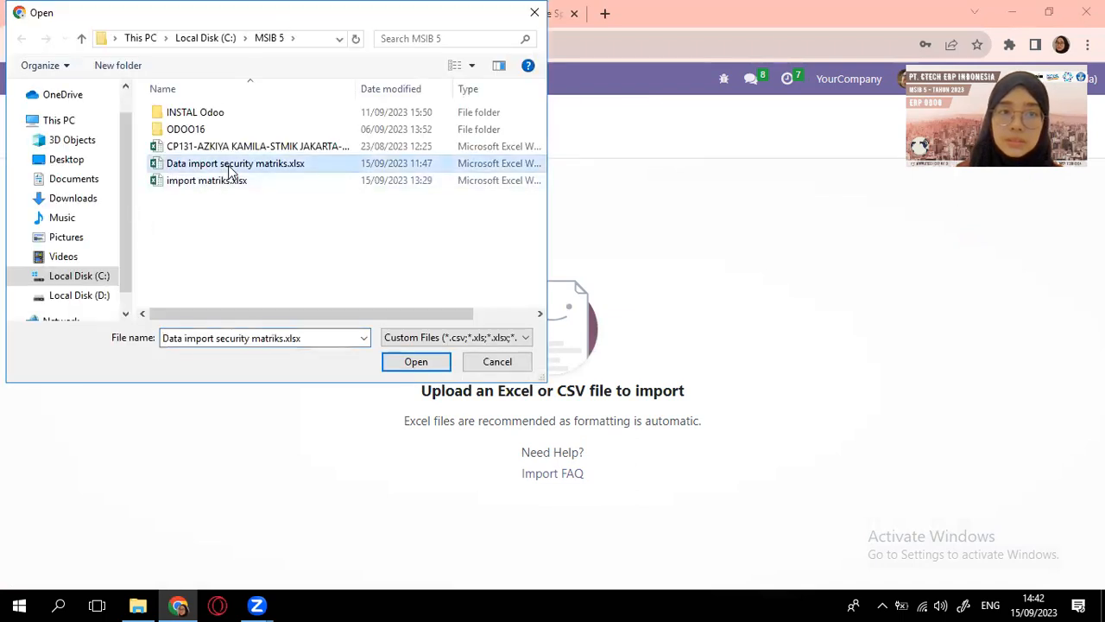
click(416, 363)
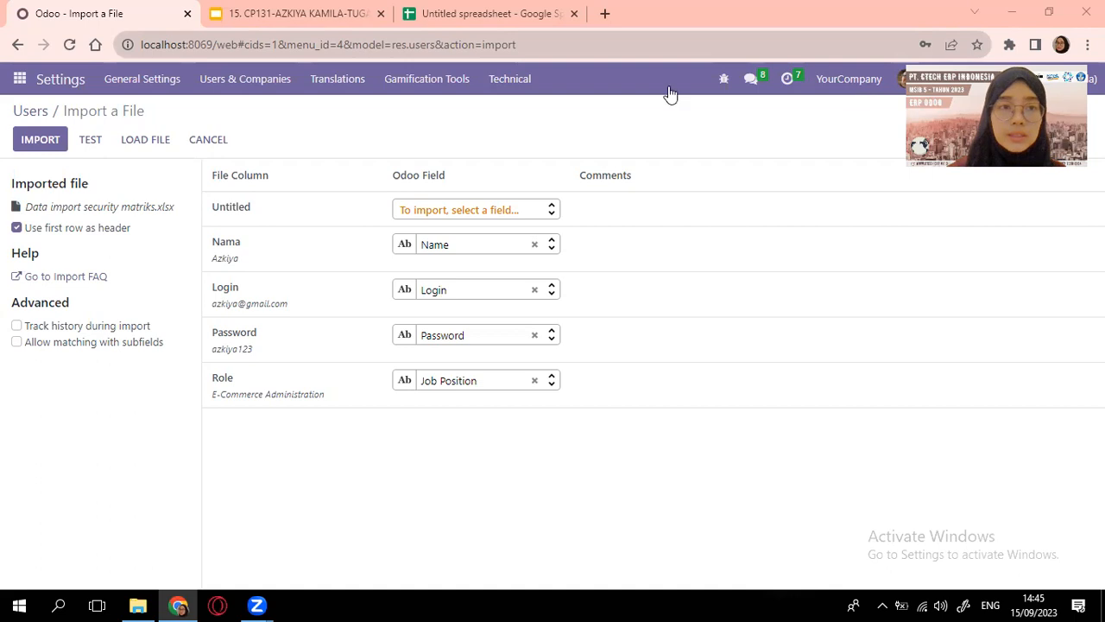
Test the spreadsheet import for errors, then import the five users
click(91, 140)
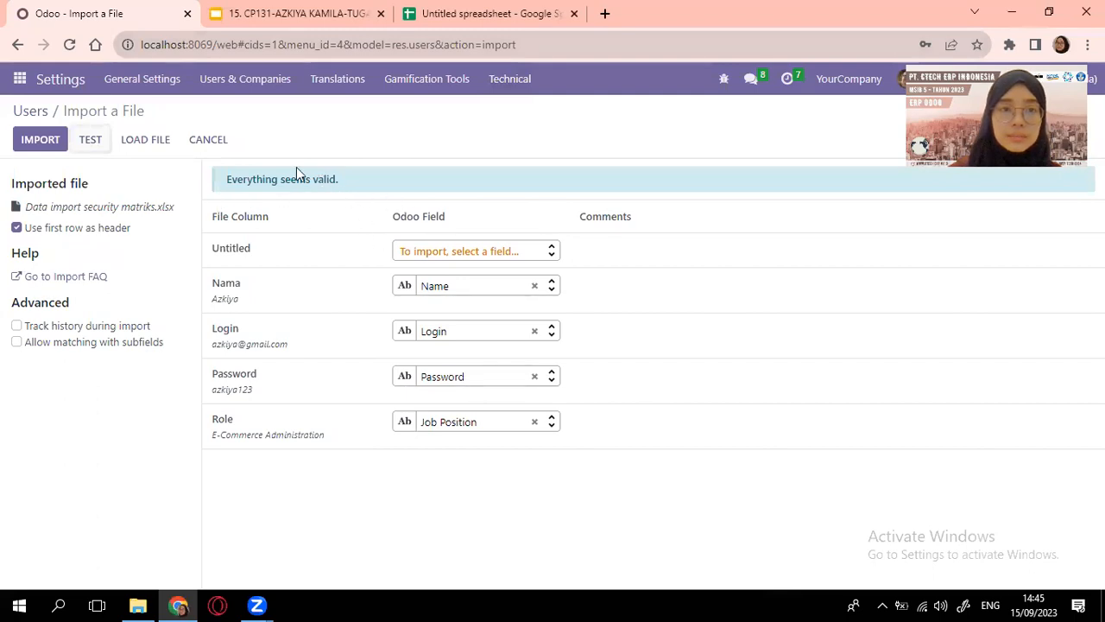
click(54, 141)
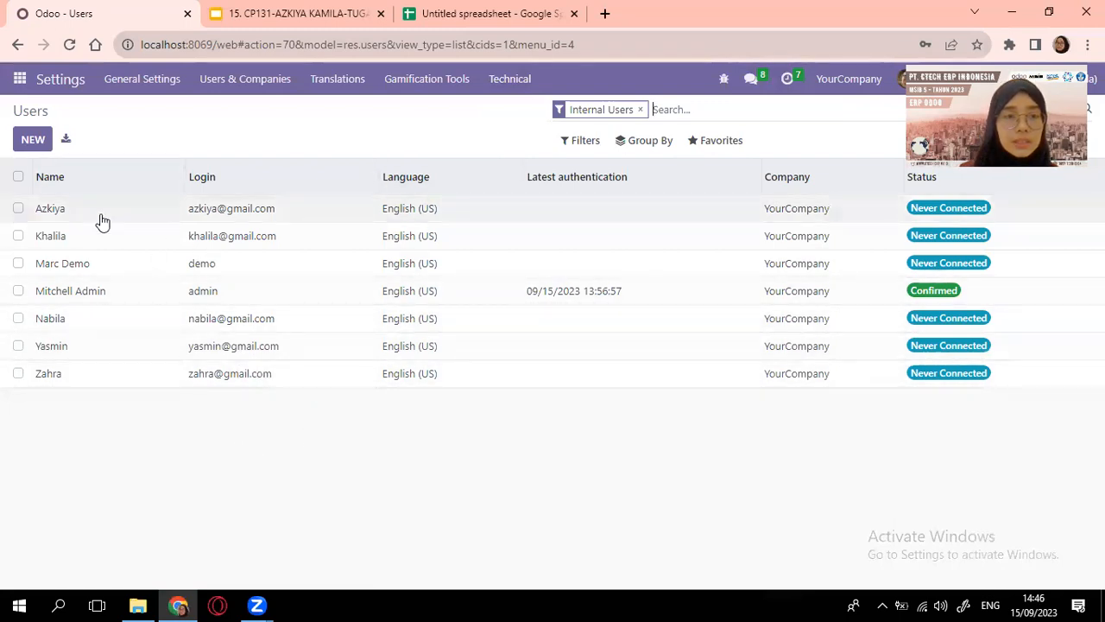
Open the accounting staff user's record, compare with the role matrix, and review Access Rights
click(50, 243)
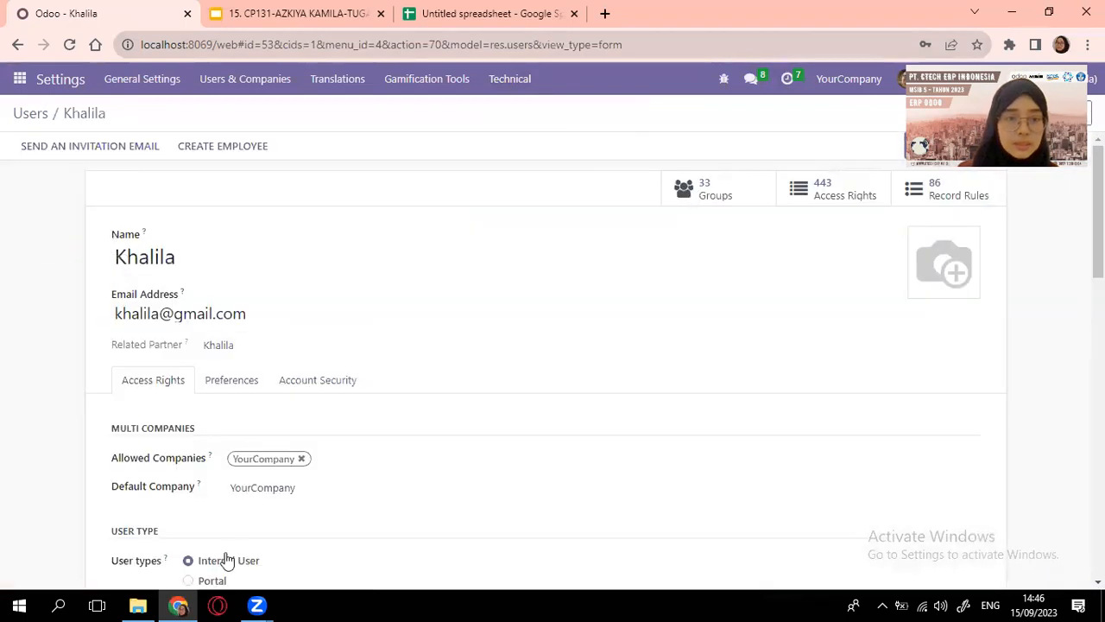
key(ctrl+shift+Tab)
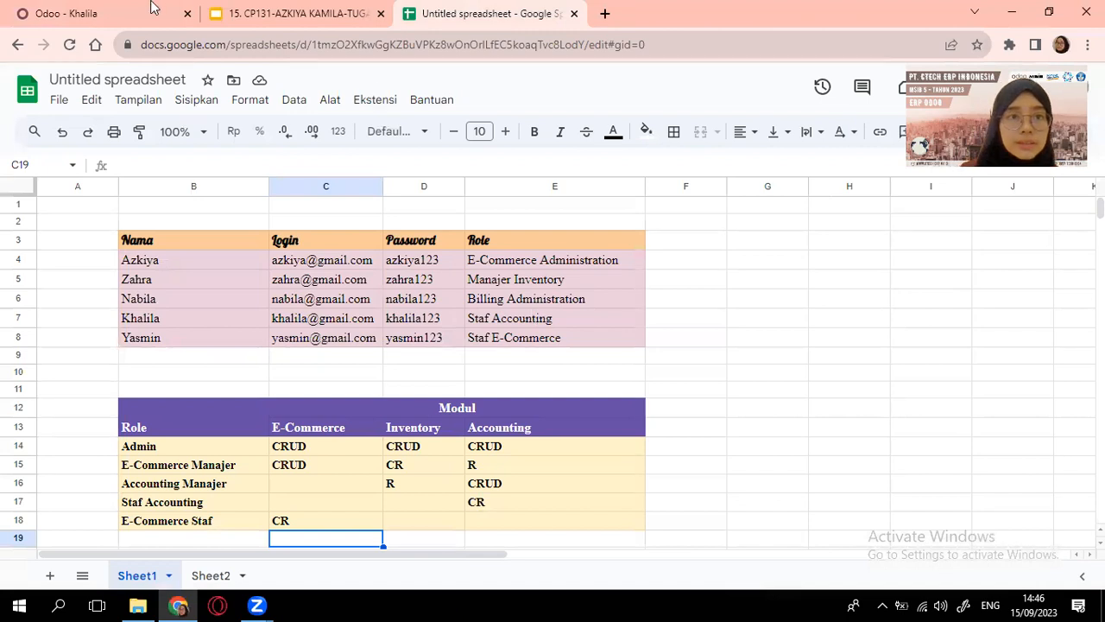
click(127, 11)
scroll(316, 422, down, 4)
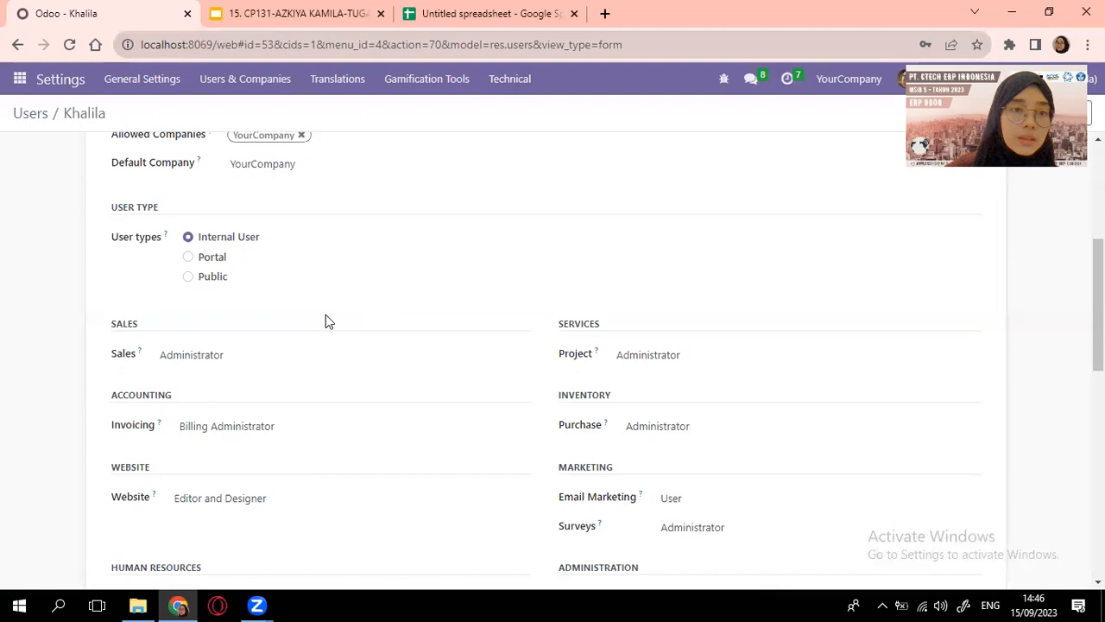
scroll(325, 314, up, 4)
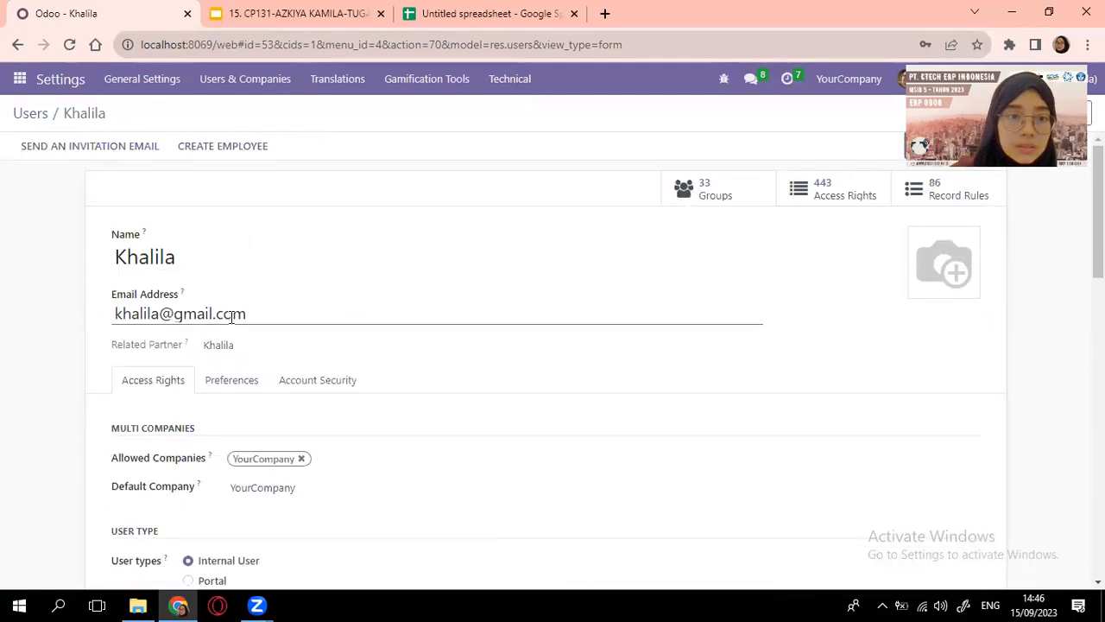
scroll(259, 346, down, 3)
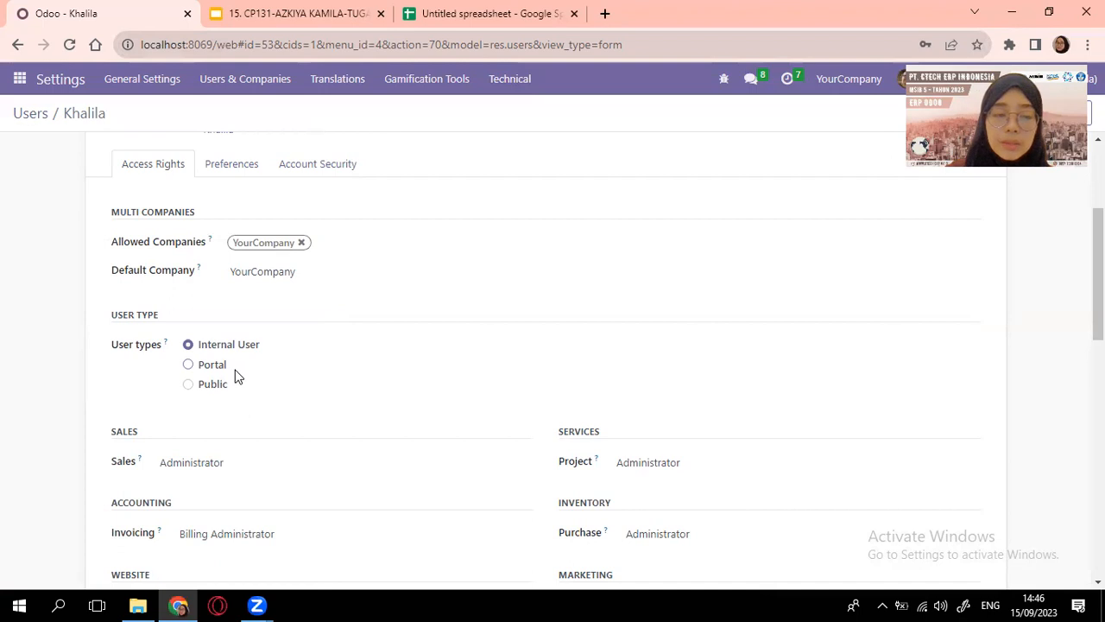
scroll(252, 379, down, 1)
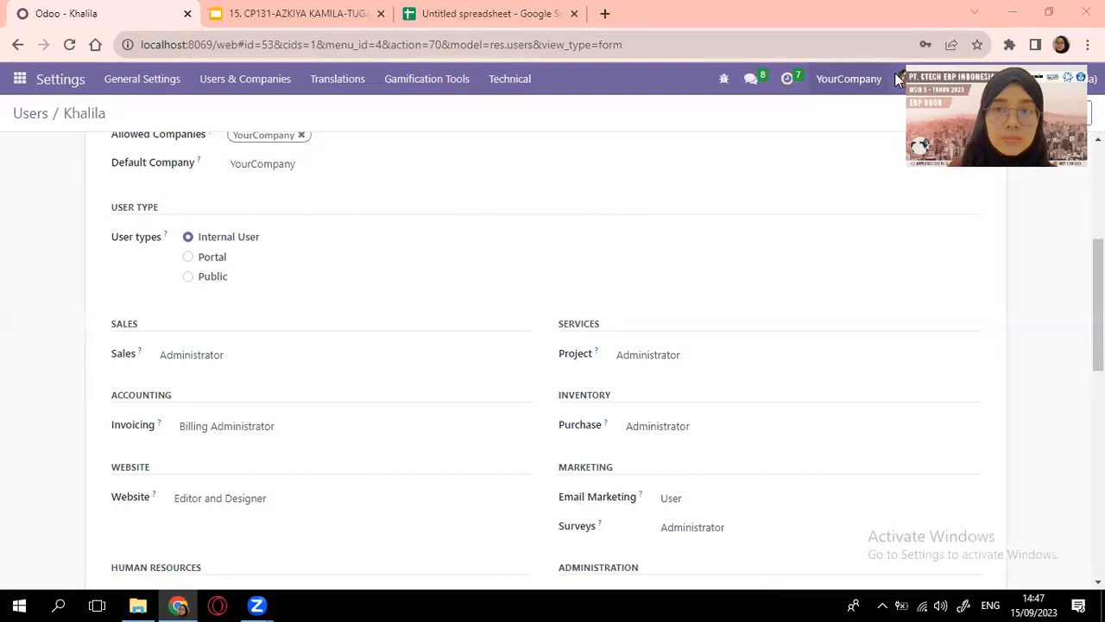
scroll(265, 374, down, 1)
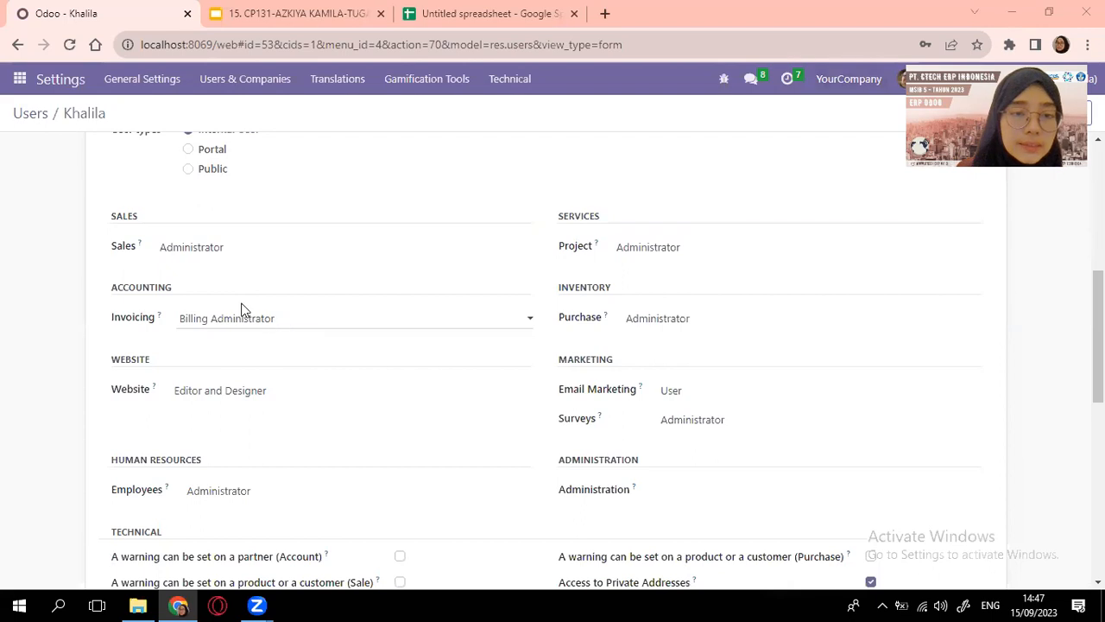
Clear Khalila's Sales, Website, Project, Purchase and Email Marketing access; set Invoicing to Billing
click(515, 250)
click(458, 266)
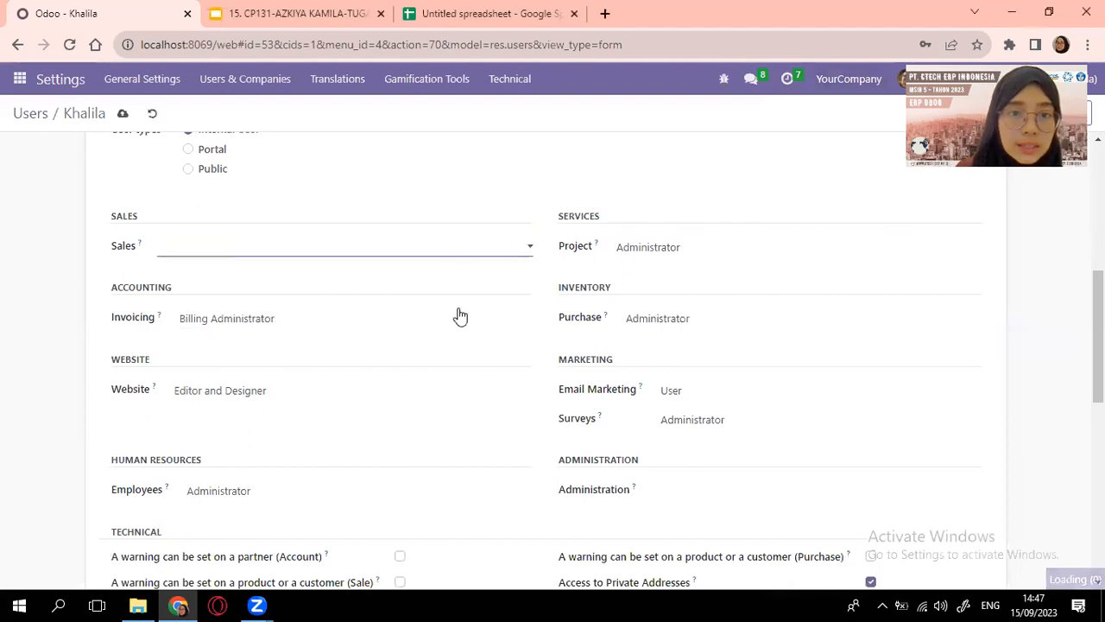
click(518, 330)
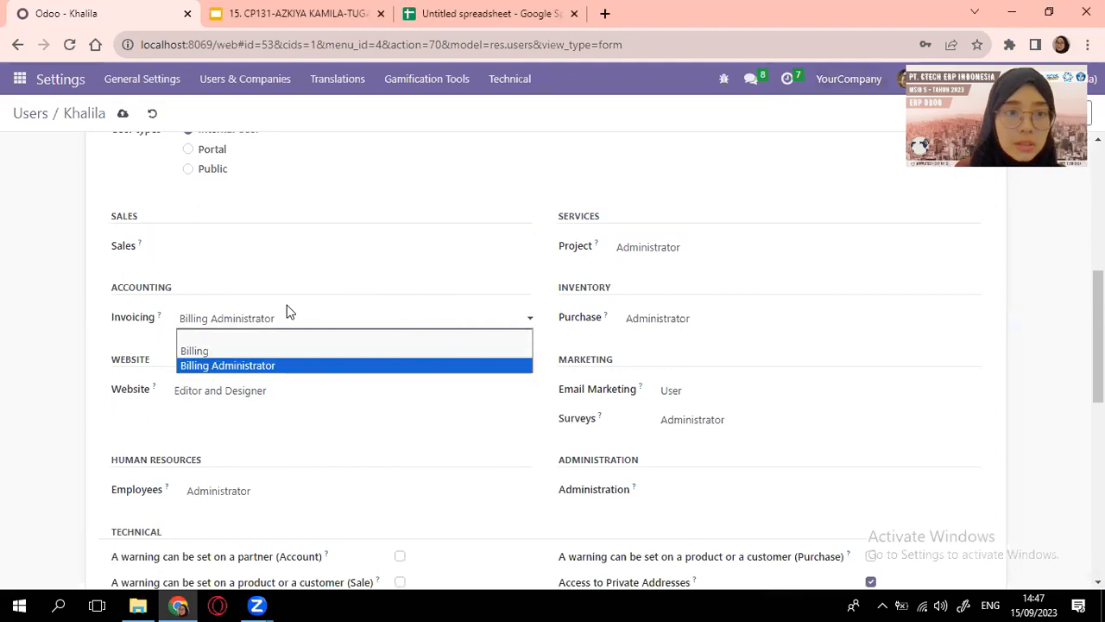
click(245, 350)
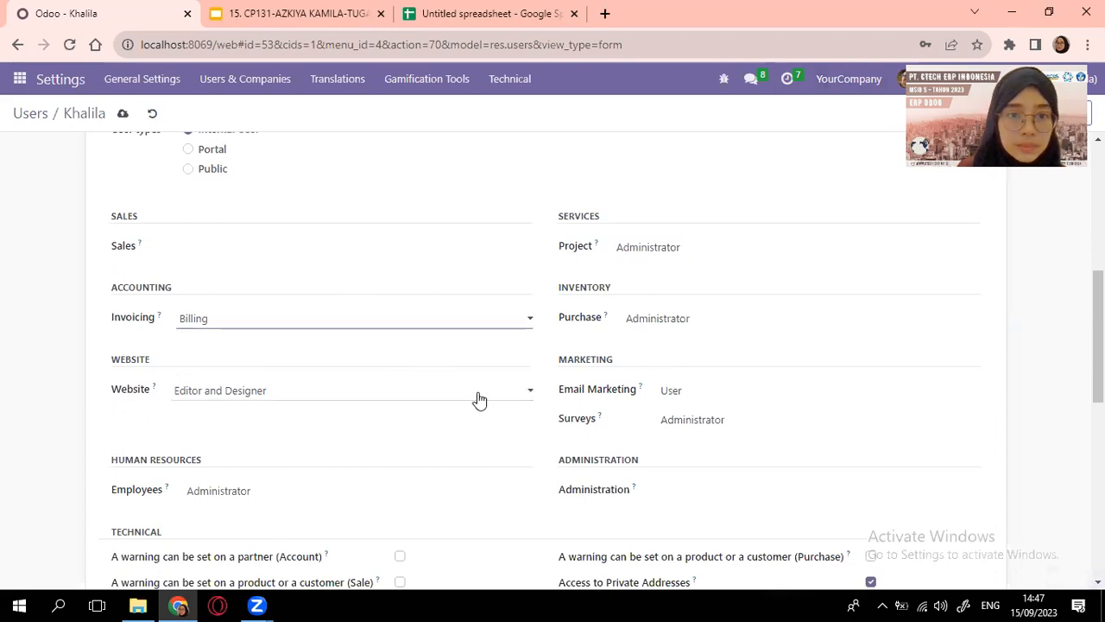
click(521, 396)
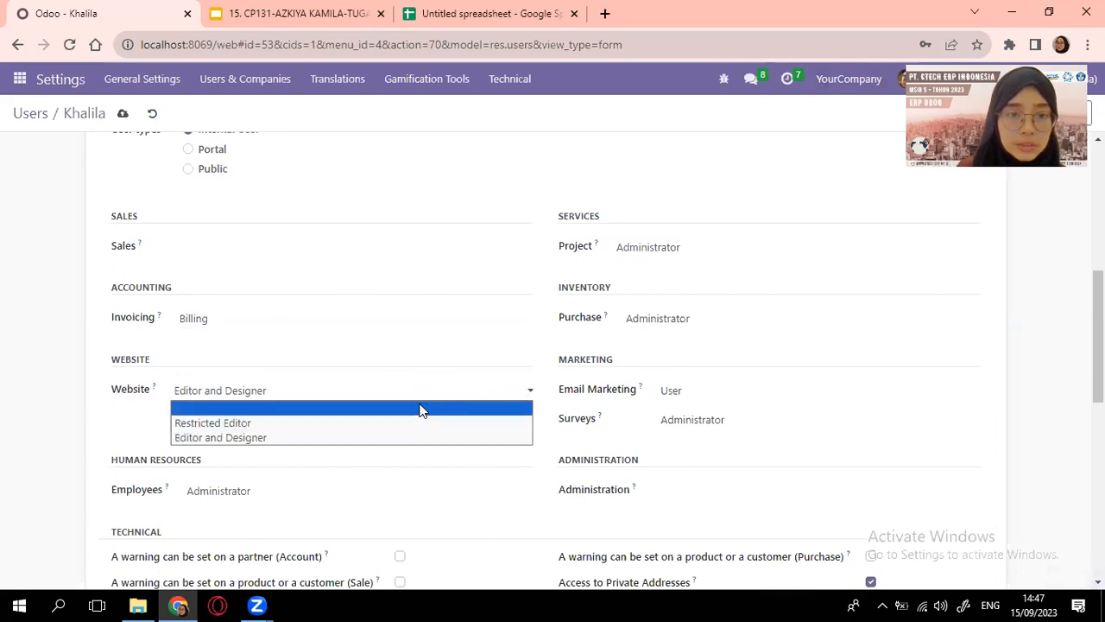
click(420, 408)
click(733, 251)
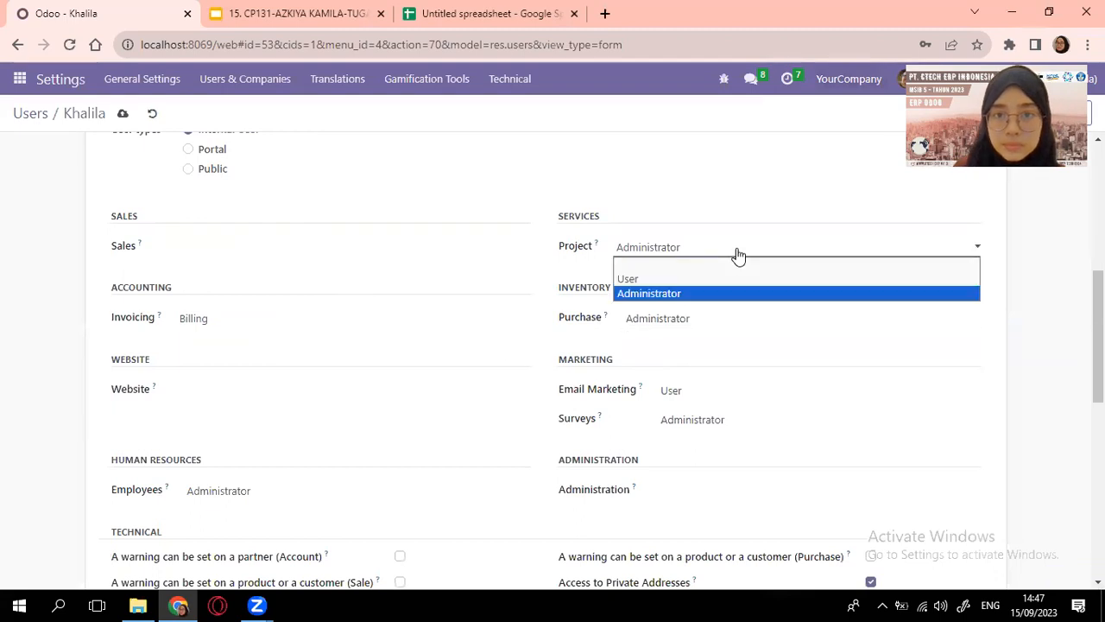
click(731, 263)
click(722, 318)
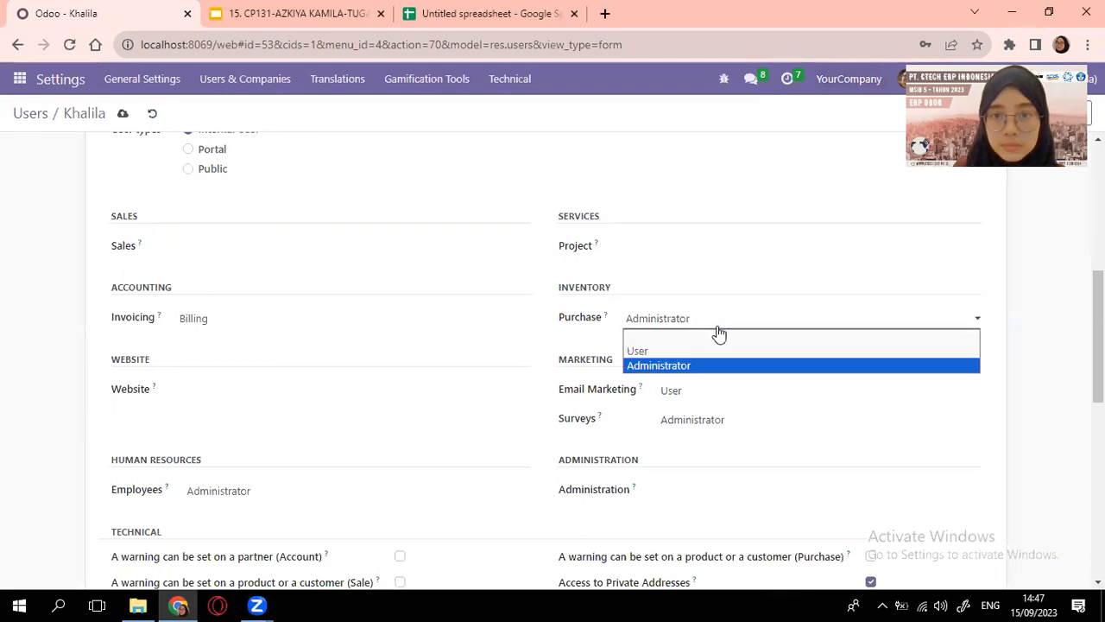
click(716, 337)
click(723, 394)
click(706, 412)
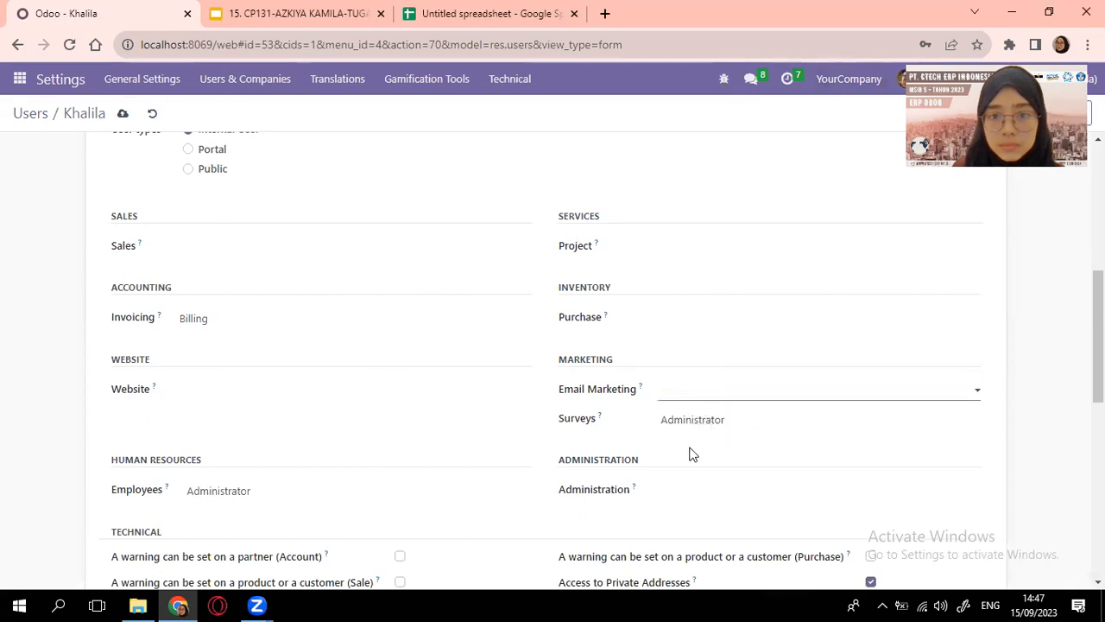
Clear Surveys access, set Administration to Settings, and turn off Contact Creation
scroll(734, 380, down, 1)
click(768, 320)
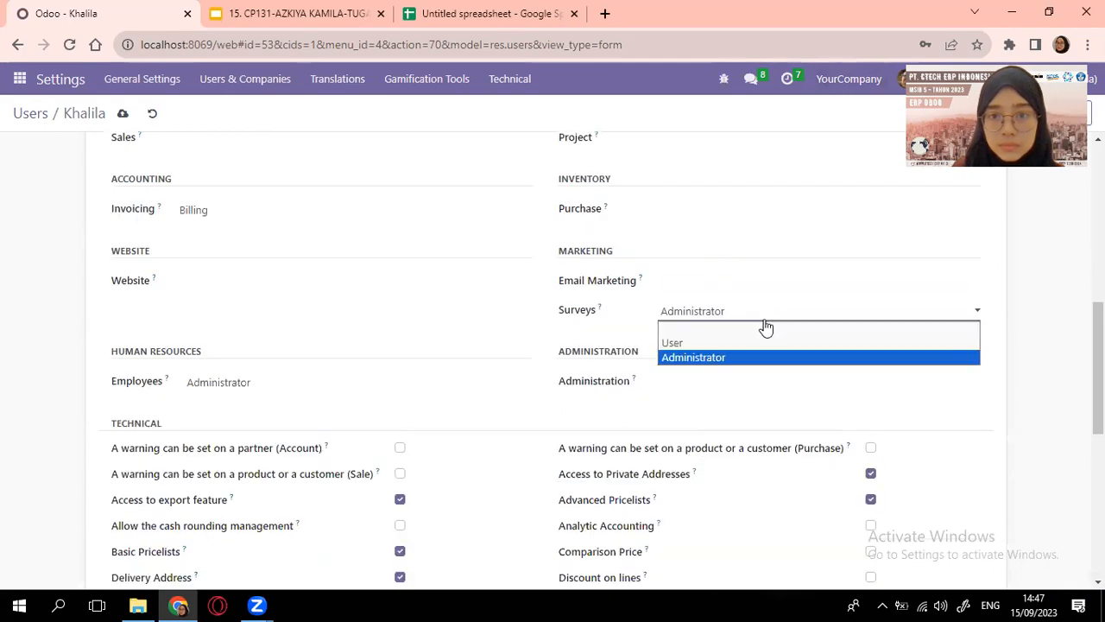
click(756, 332)
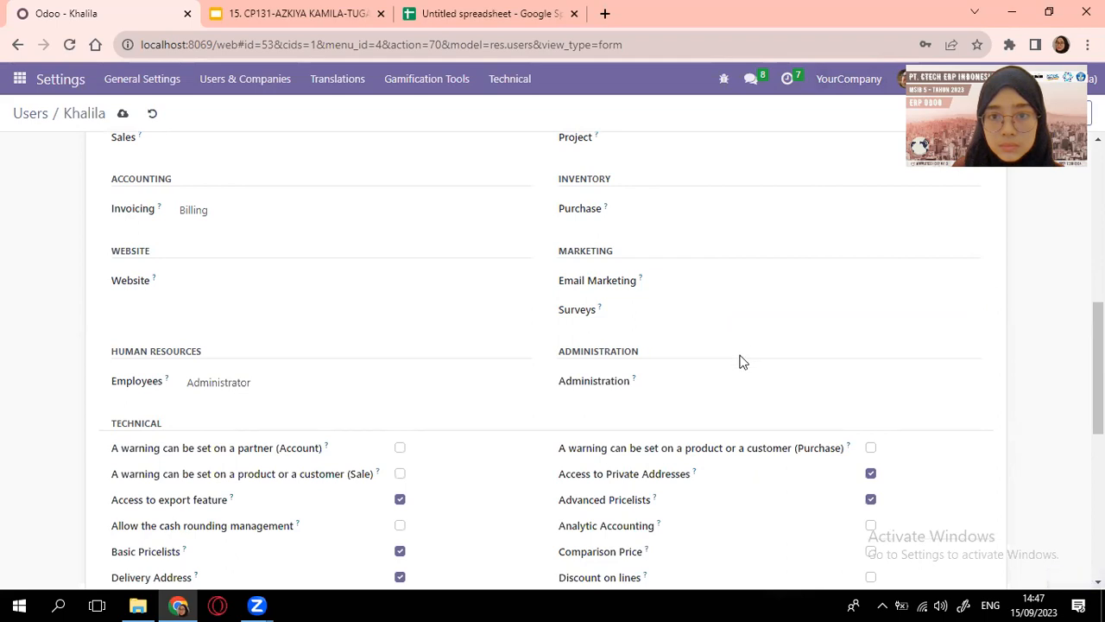
click(728, 383)
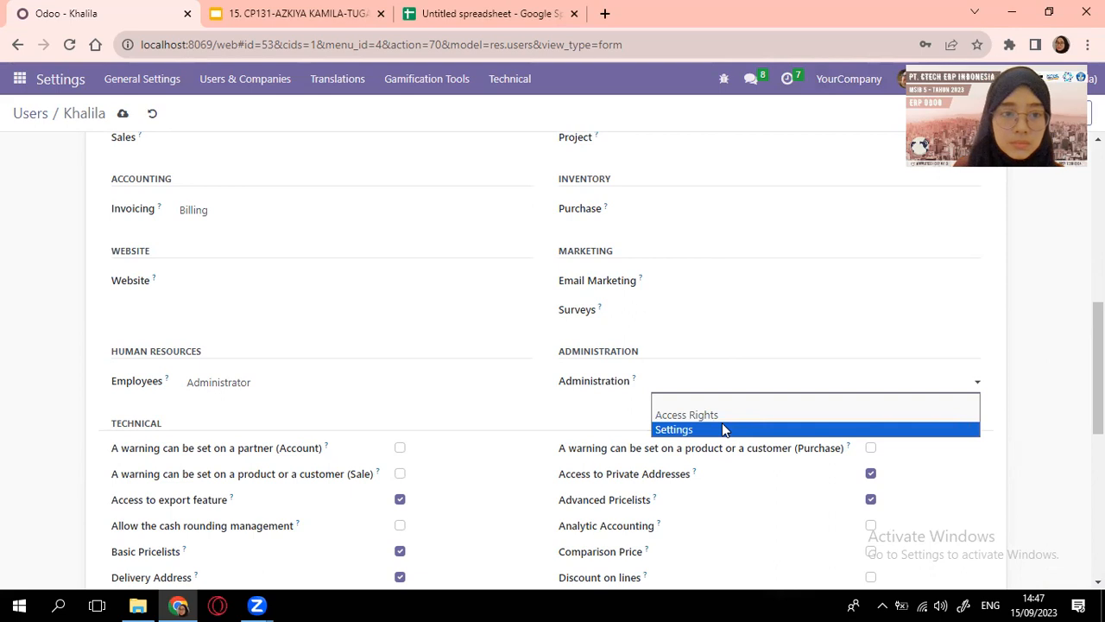
click(724, 429)
scroll(446, 345, down, 5)
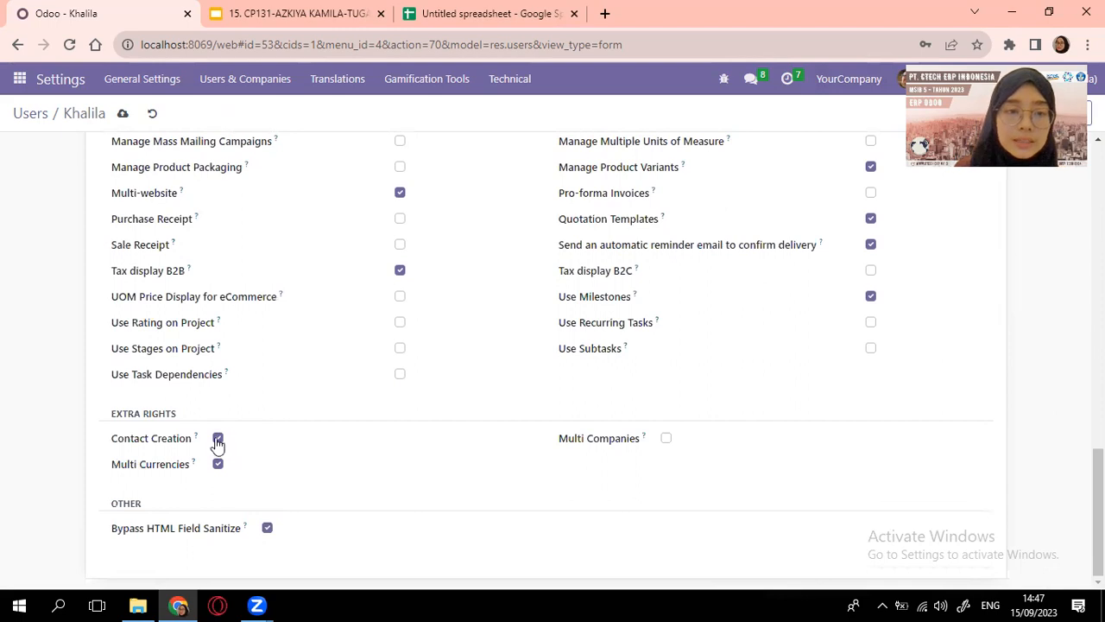
click(218, 439)
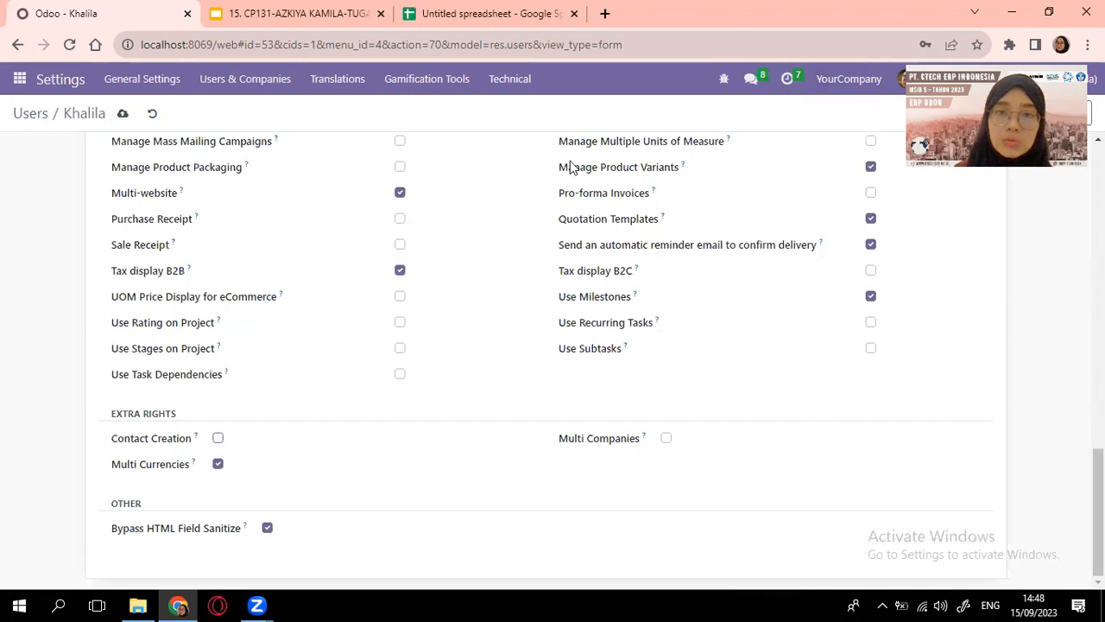
scroll(513, 207, up, 15)
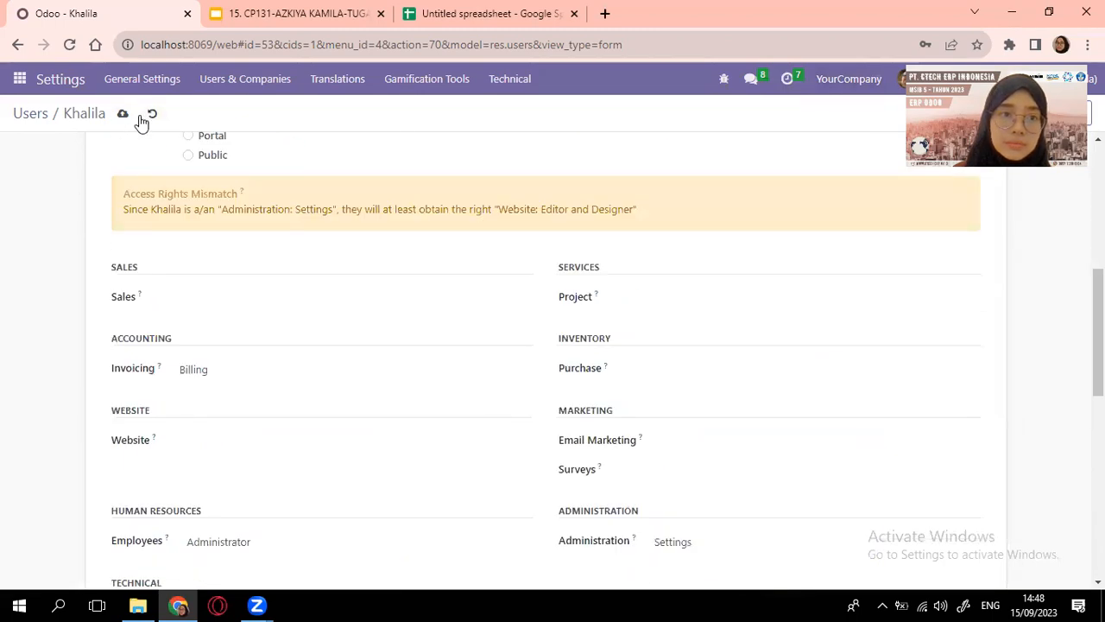
Save Khalila's access rights and open Nabila's record from the Users list
click(123, 113)
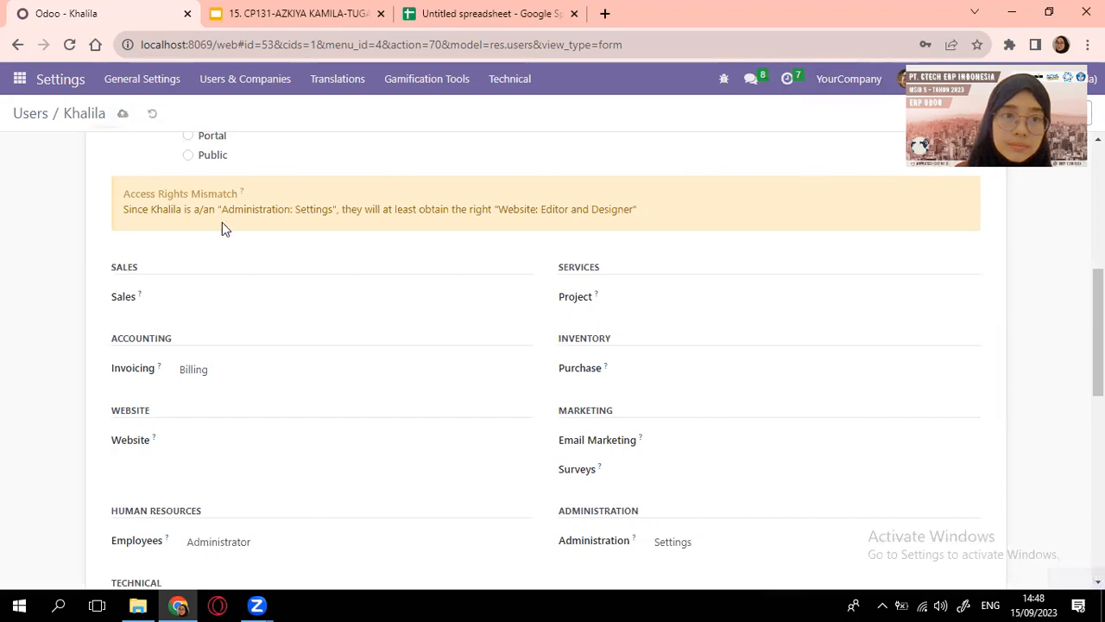
scroll(222, 238, down, 4)
scroll(222, 238, up, 3)
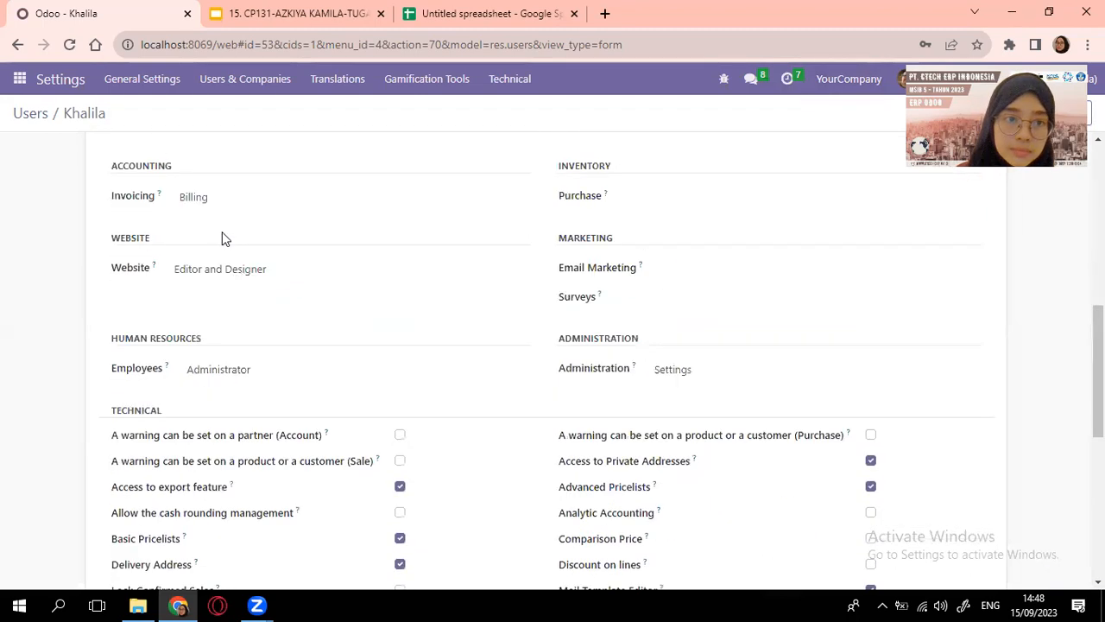
scroll(225, 244, up, 2)
scroll(227, 248, down, 1)
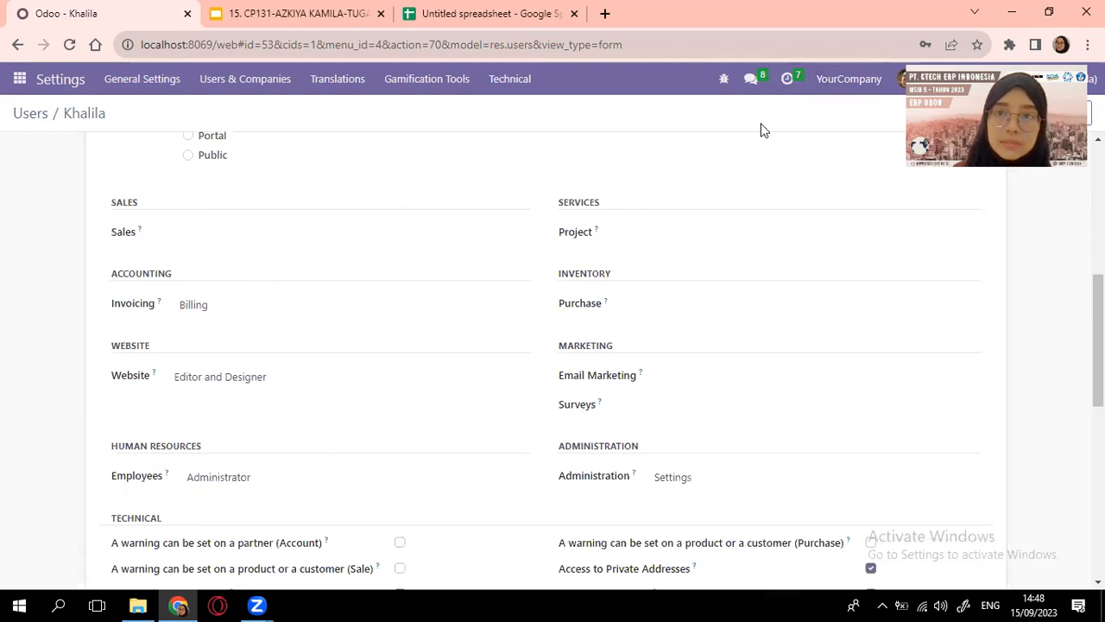
scroll(760, 129, up, 5)
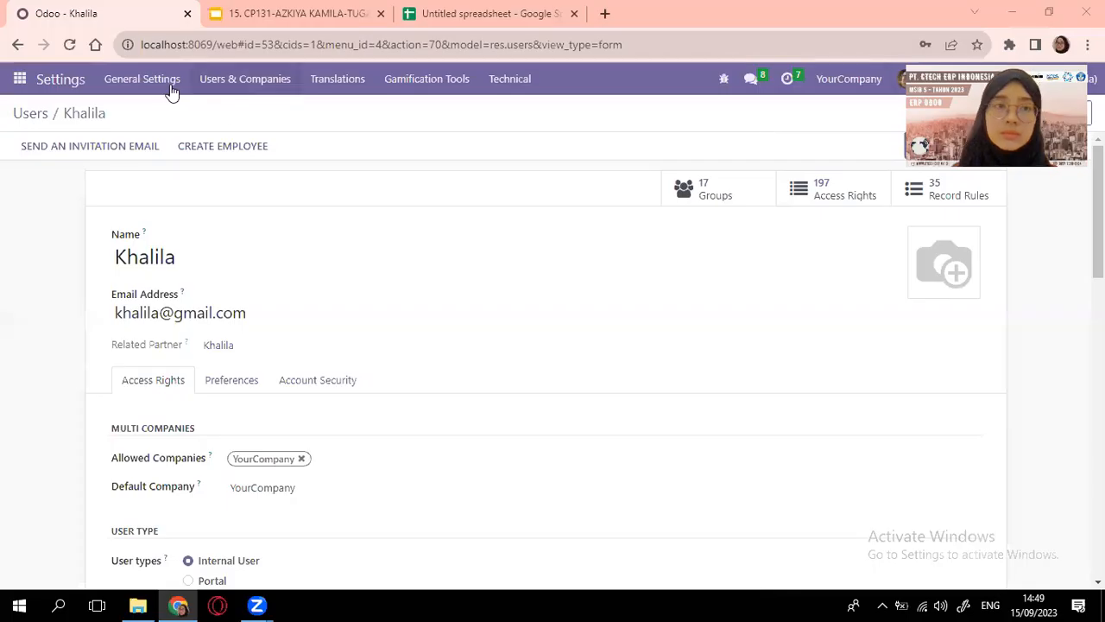
click(29, 118)
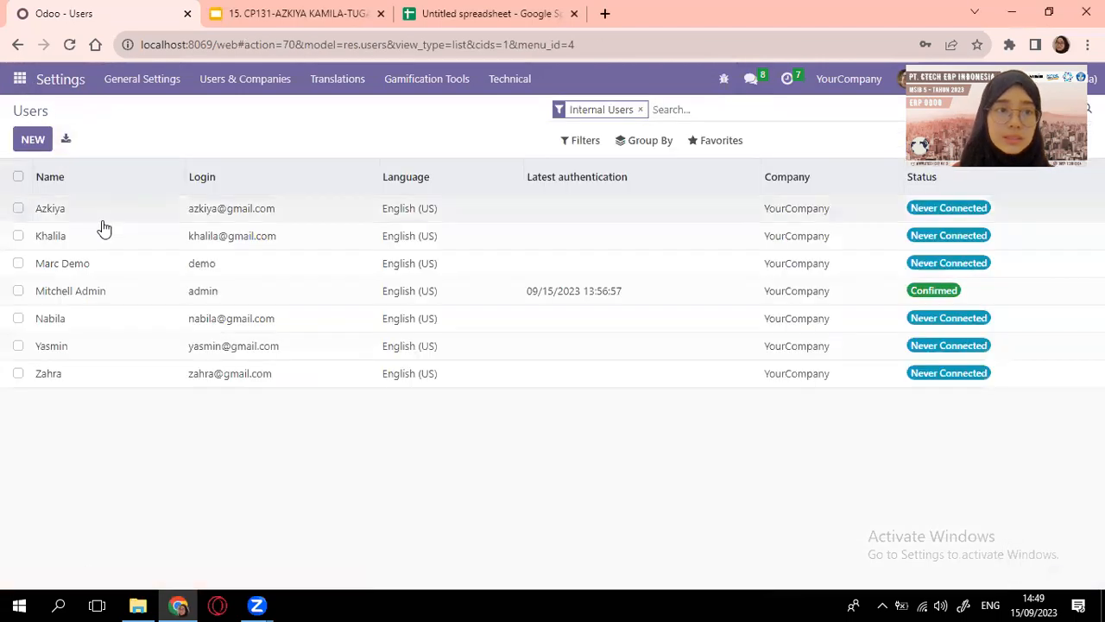
click(60, 320)
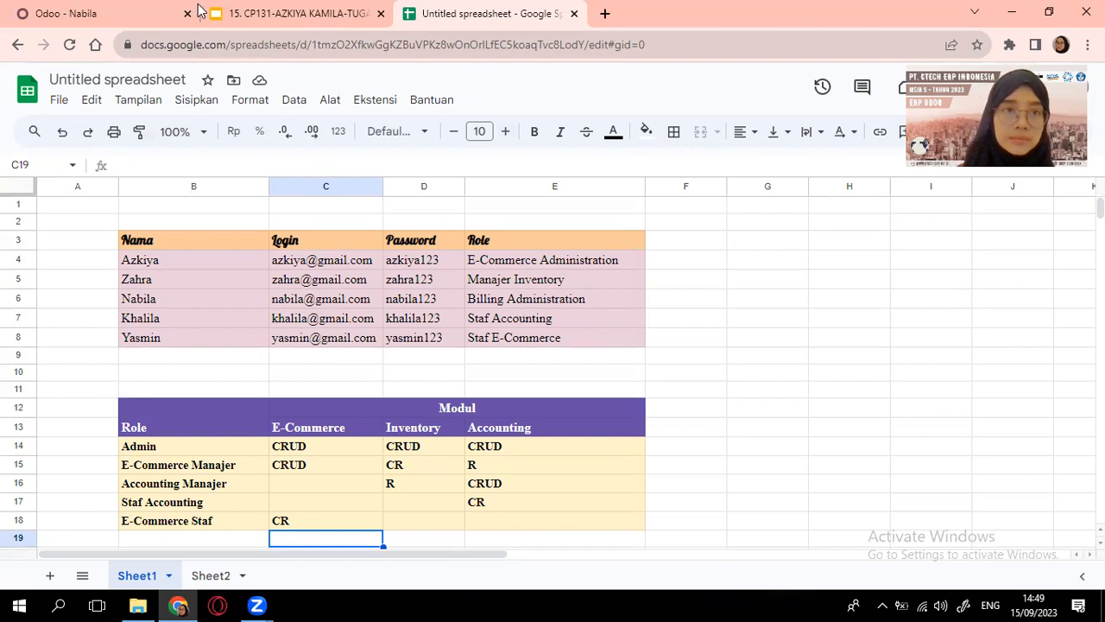
On Nabila's form, leave Sales unchanged, clear Website, and keep Project at Administrator
click(151, 7)
scroll(173, 307, down, 4)
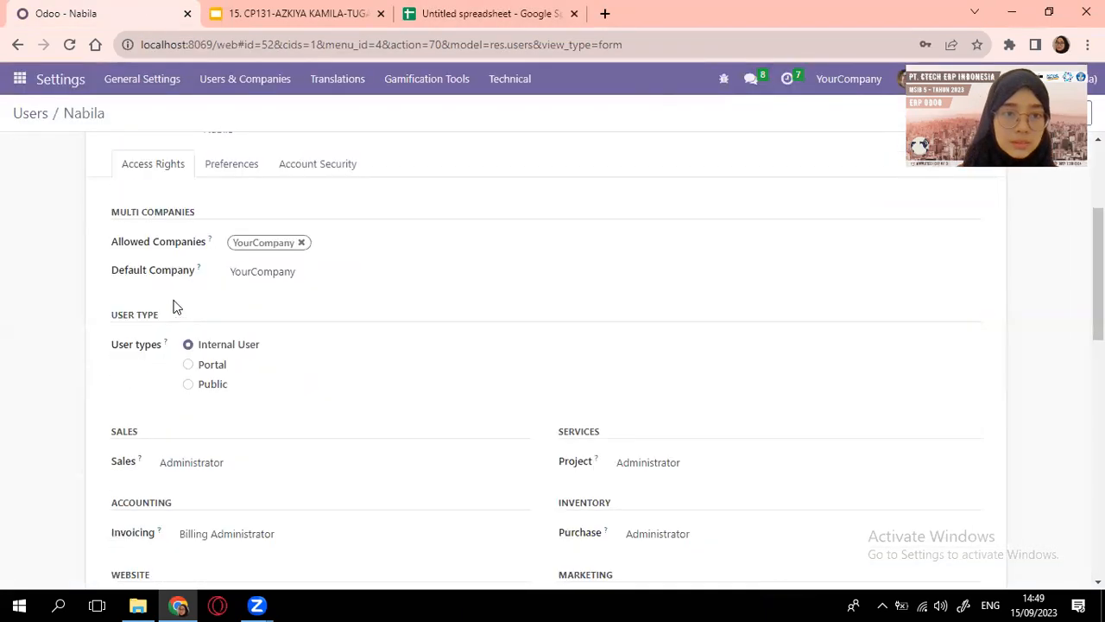
scroll(173, 307, down, 1)
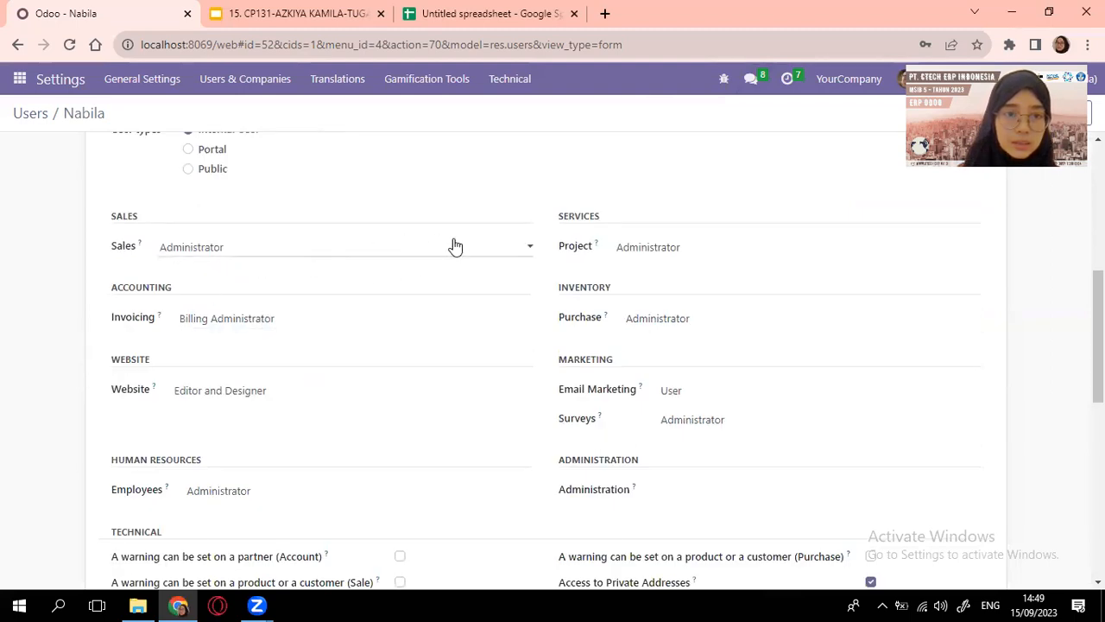
click(526, 250)
key(Escape)
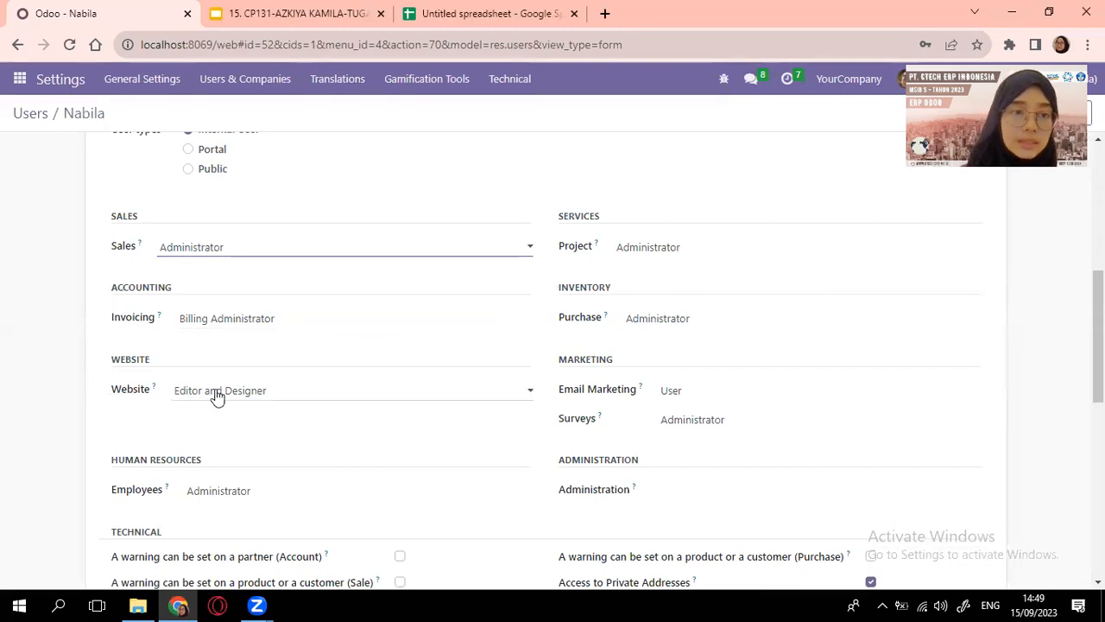
click(291, 398)
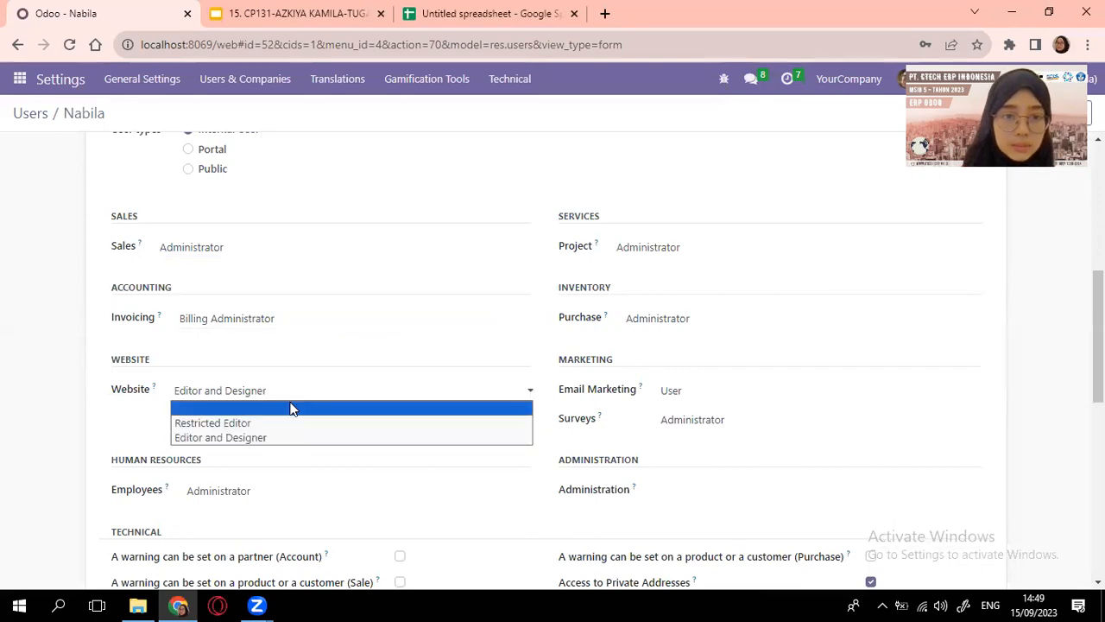
click(291, 407)
click(713, 316)
click(696, 325)
Clear Purchase, Email Marketing and Administration, keeping Surveys at Administrator
scroll(693, 326, down, 1)
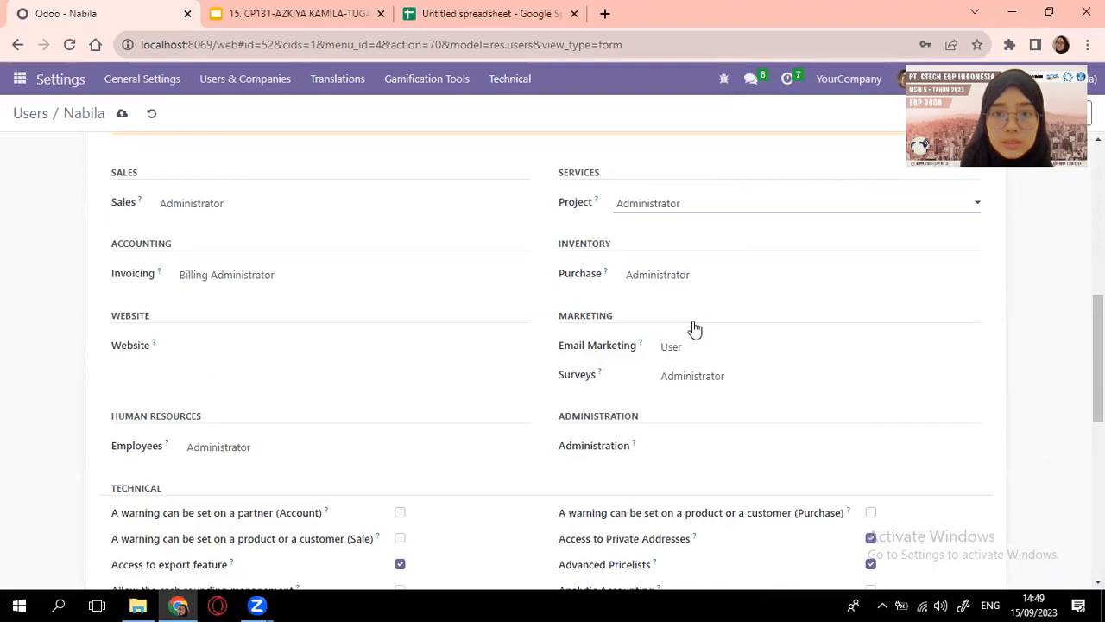
click(720, 283)
click(716, 294)
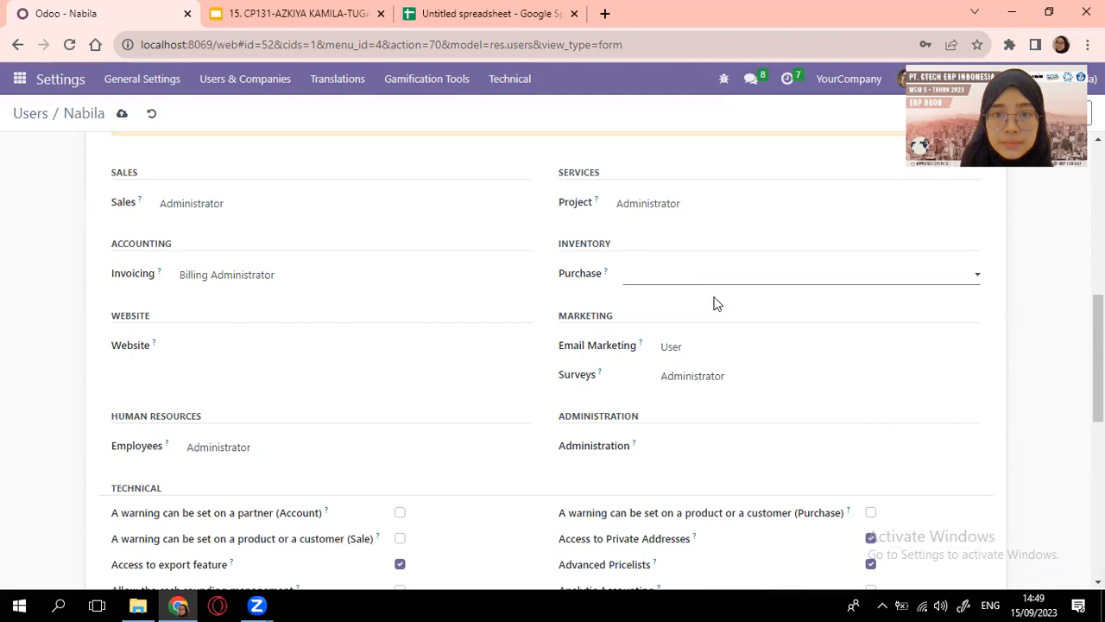
click(709, 349)
click(709, 359)
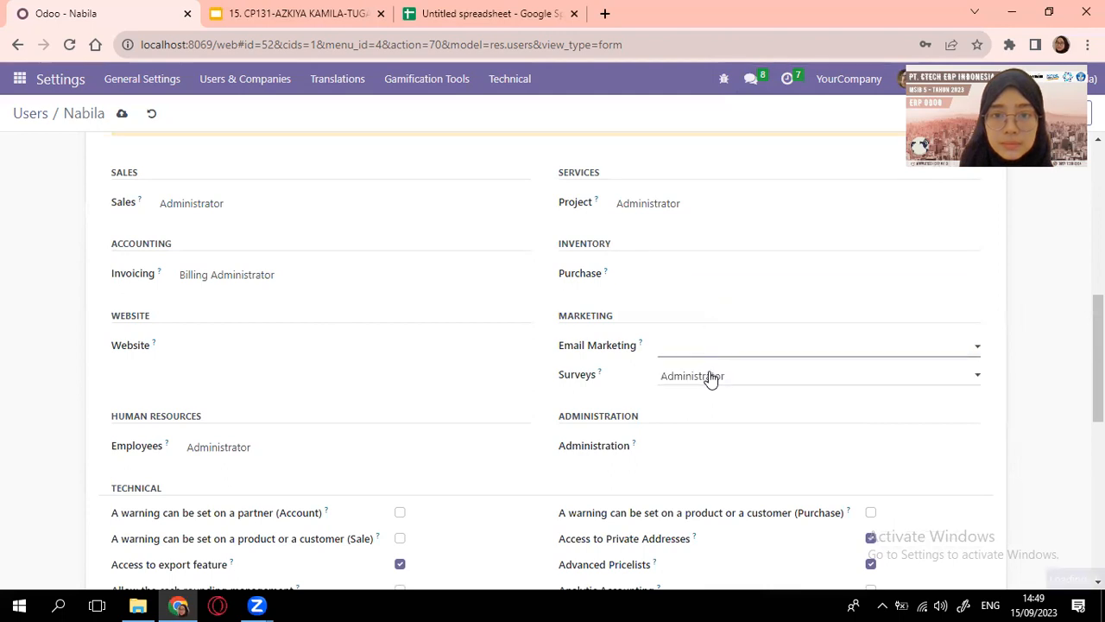
click(715, 381)
click(717, 390)
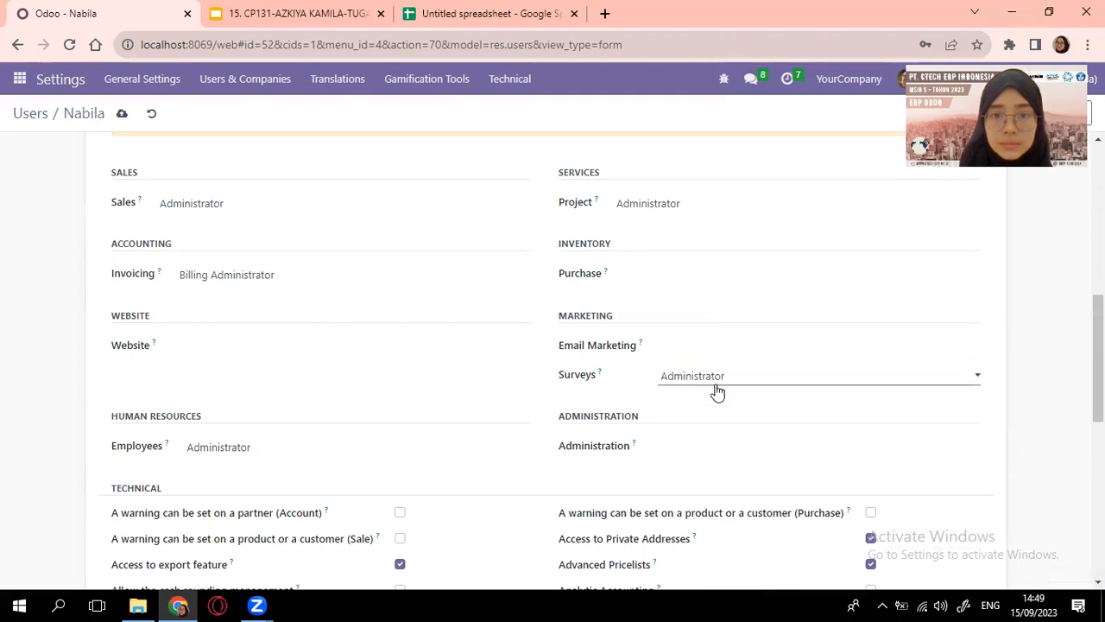
scroll(715, 371, down, 1)
click(716, 345)
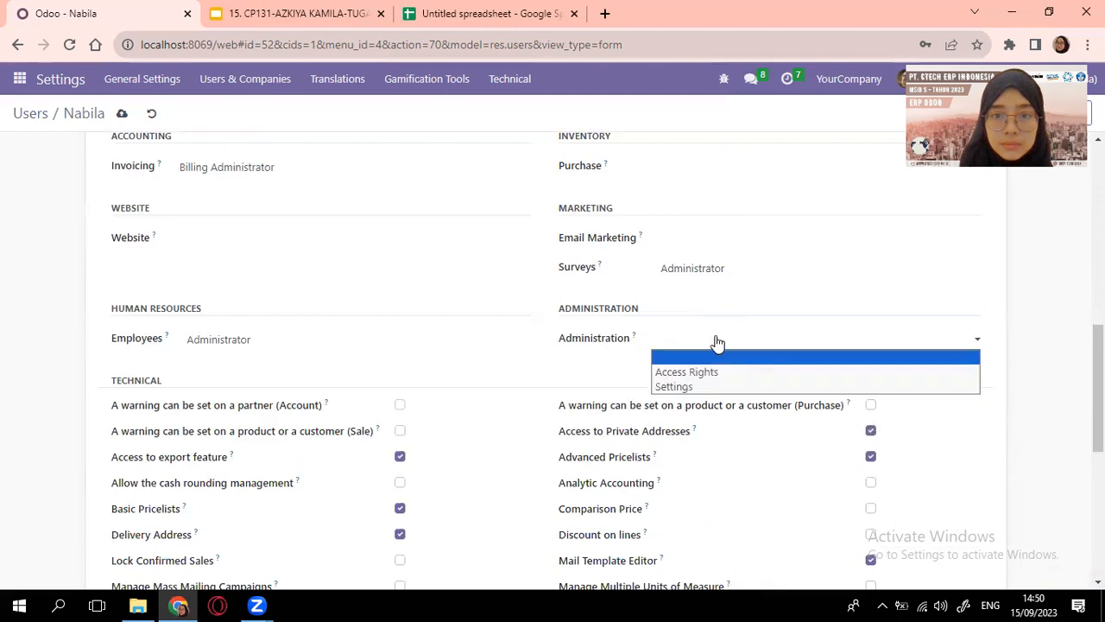
click(721, 357)
Review and save Nabila's updated access rights
scroll(605, 368, down, 5)
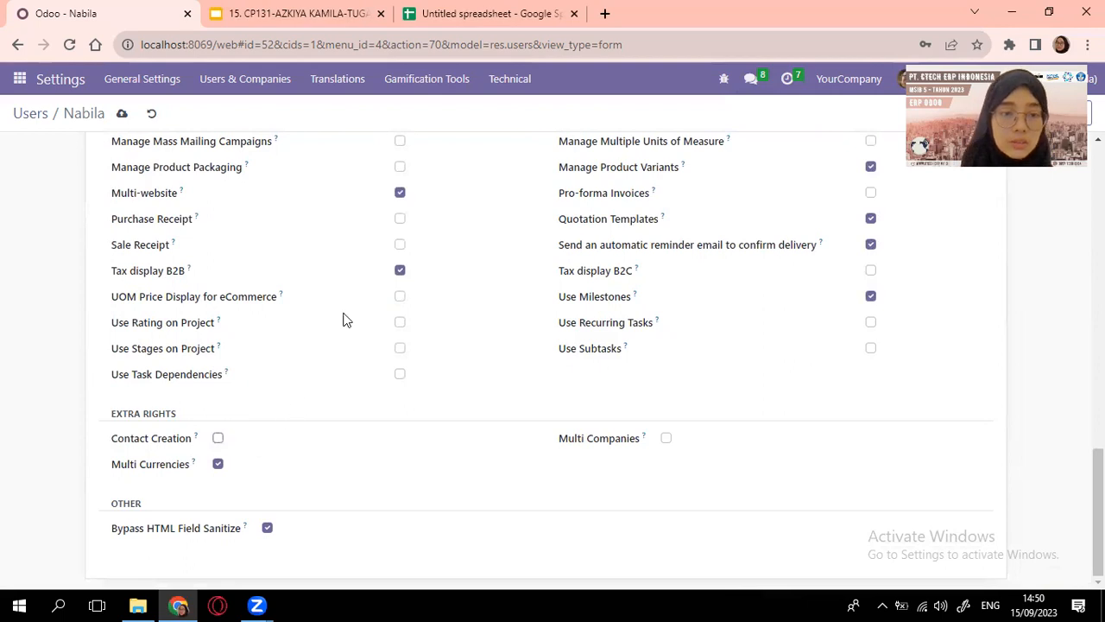
scroll(342, 319, up, 8)
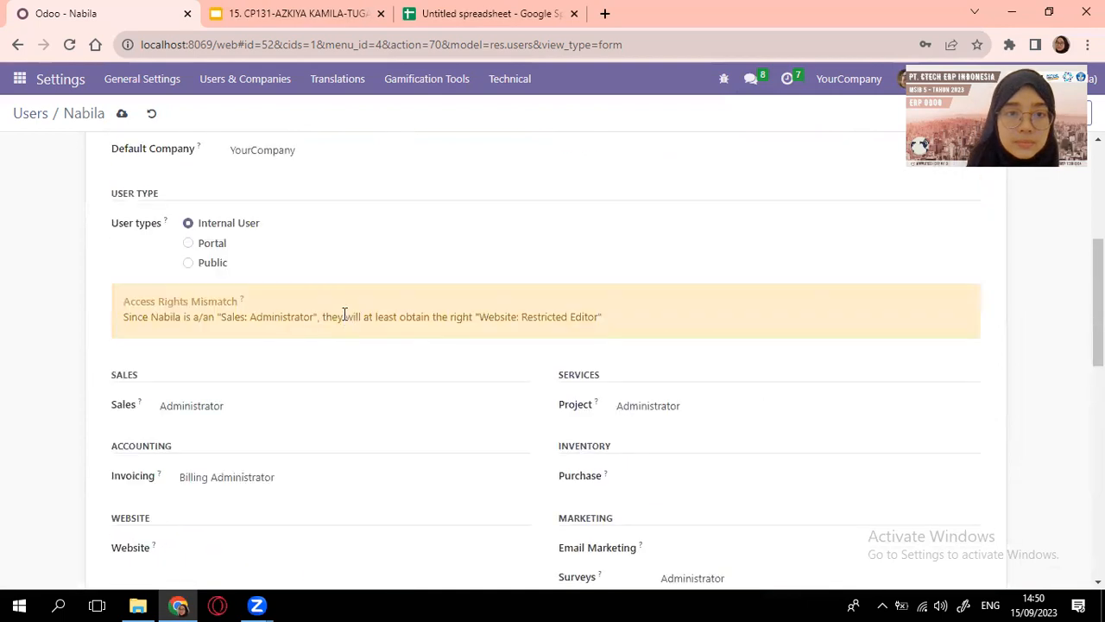
scroll(344, 317, down, 4)
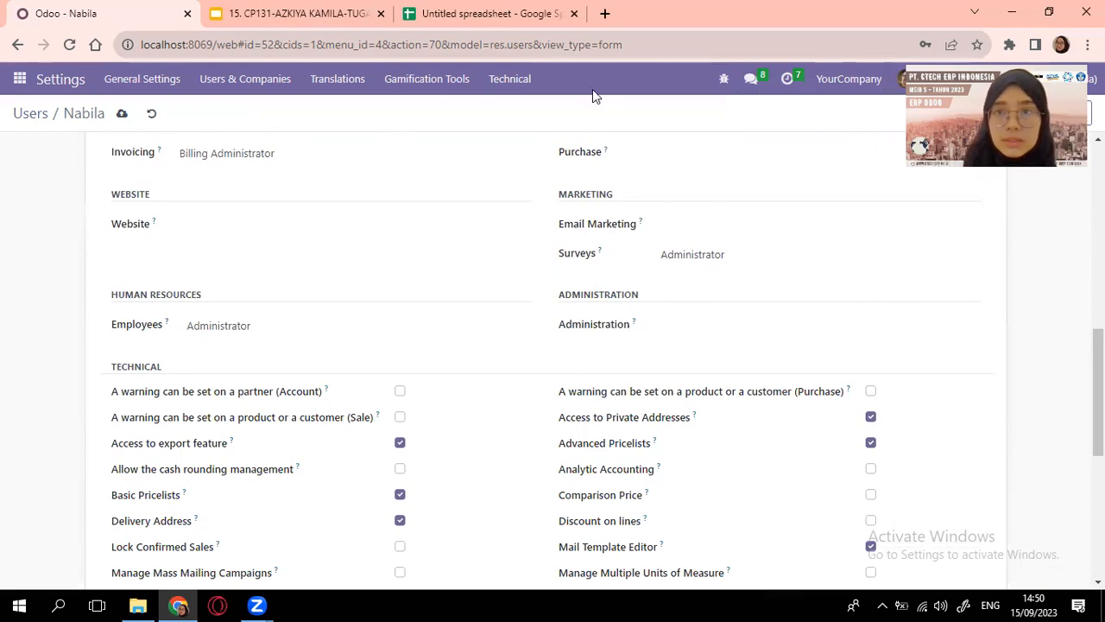
scroll(592, 89, up, 8)
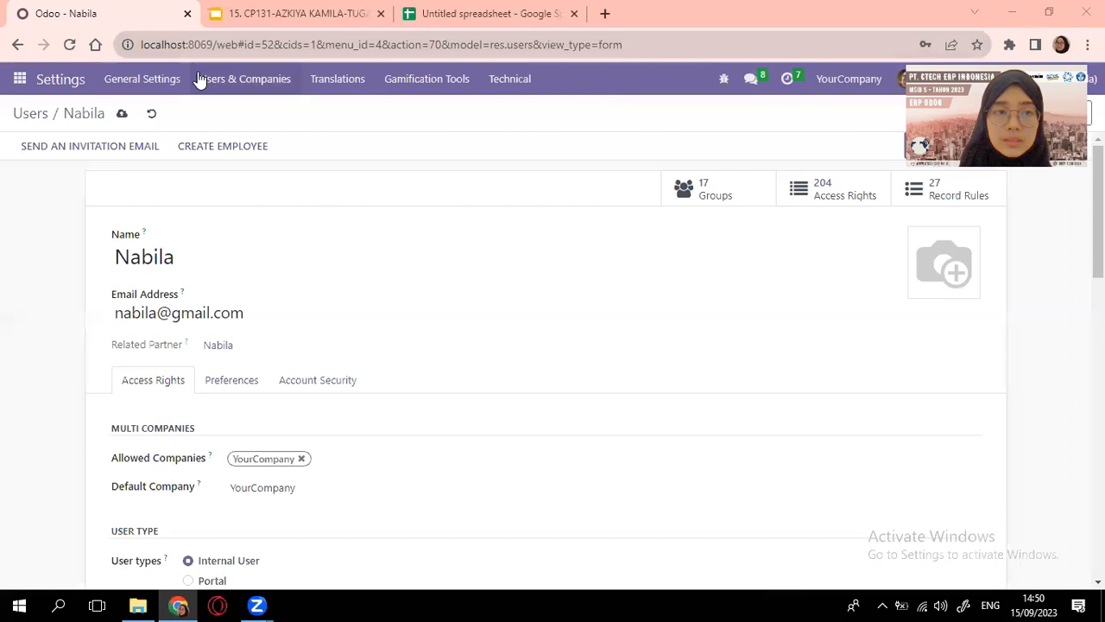
click(122, 114)
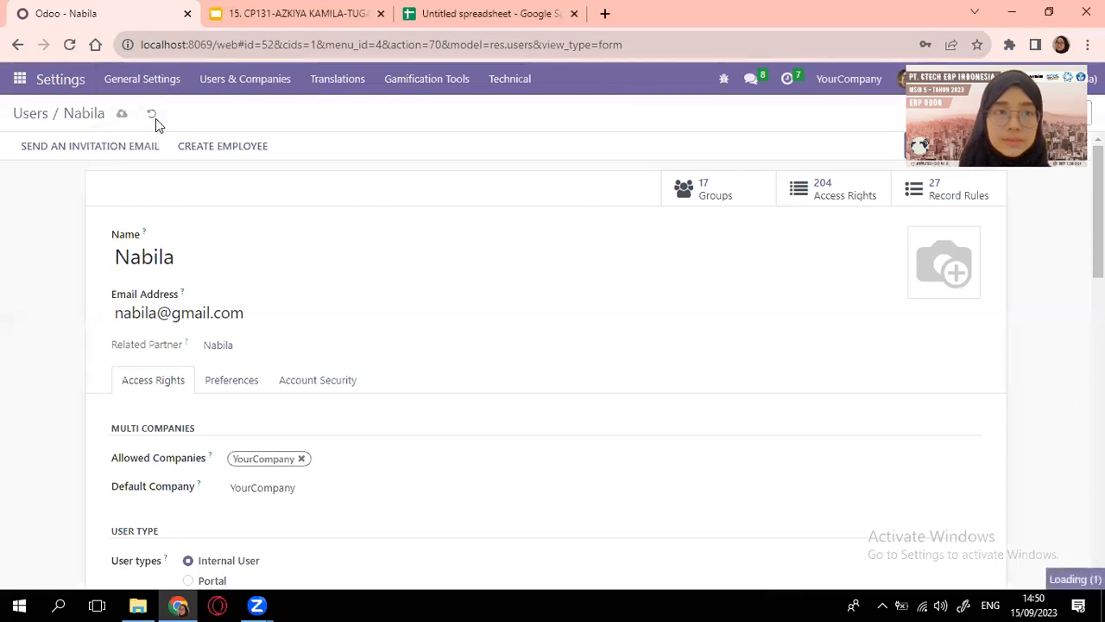
Open Yasmin's user record and check her role in the spreadsheet
click(30, 114)
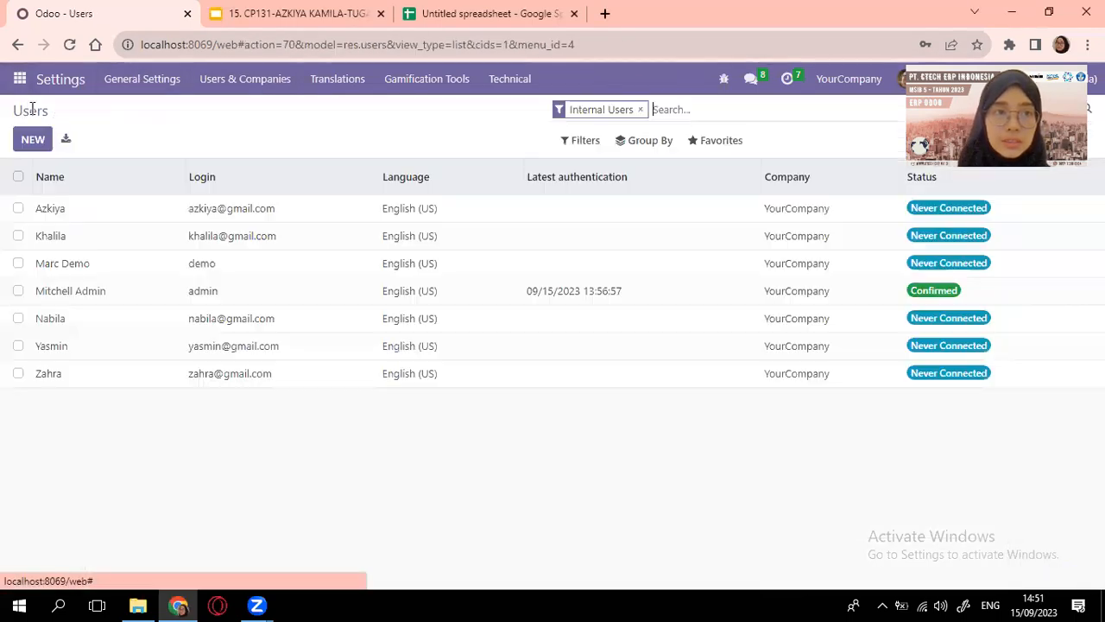
click(59, 347)
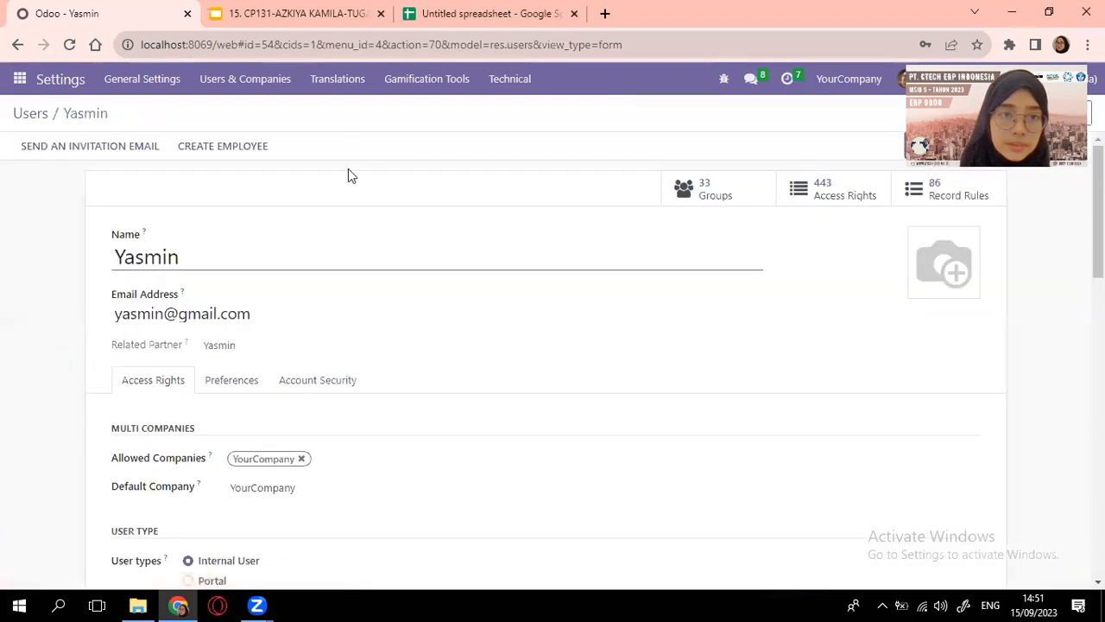
key(ctrl+shift+Tab)
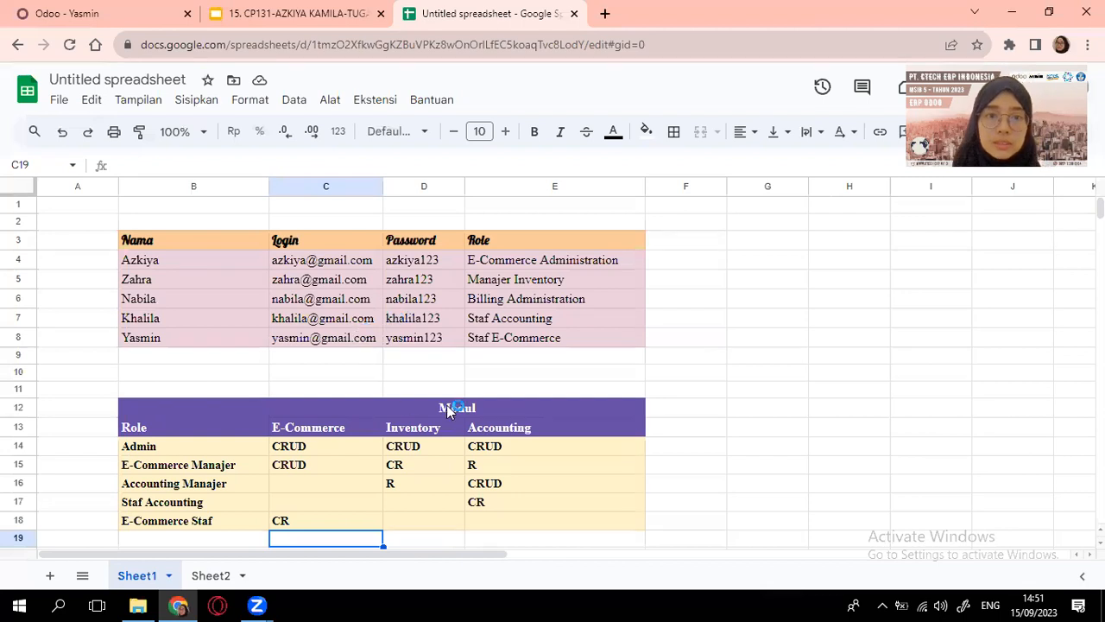
click(95, 9)
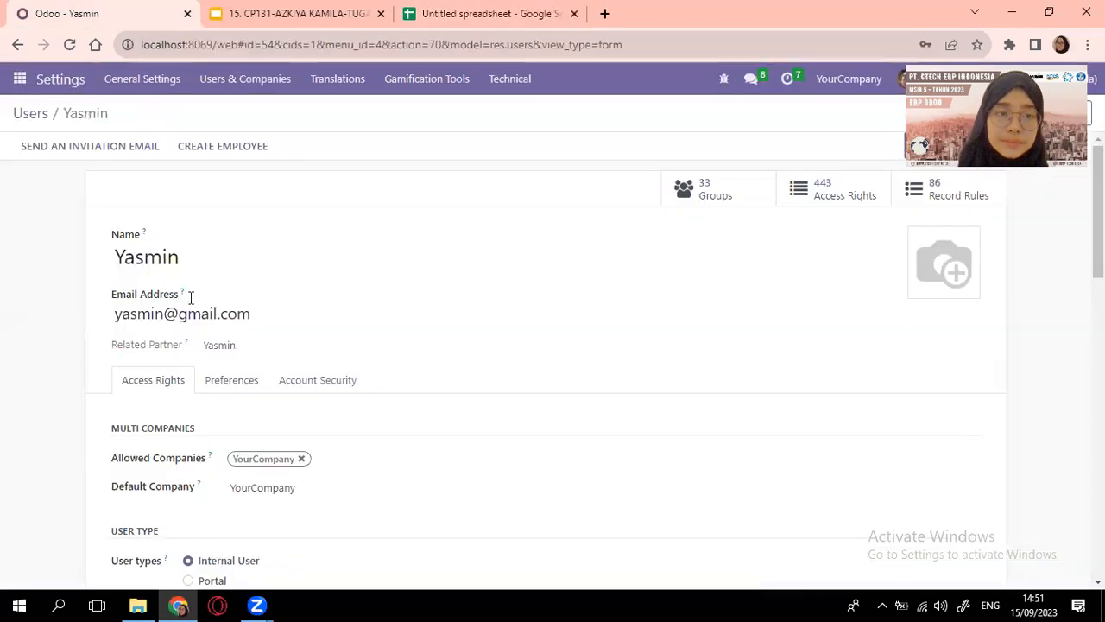
scroll(277, 411, down, 5)
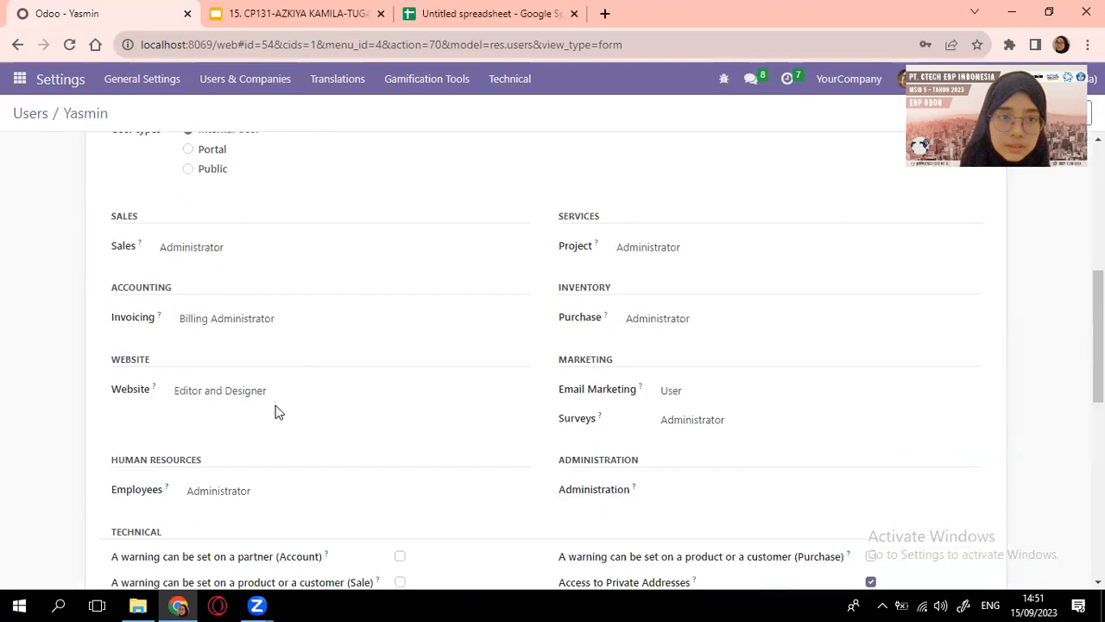
scroll(277, 412, down, 1)
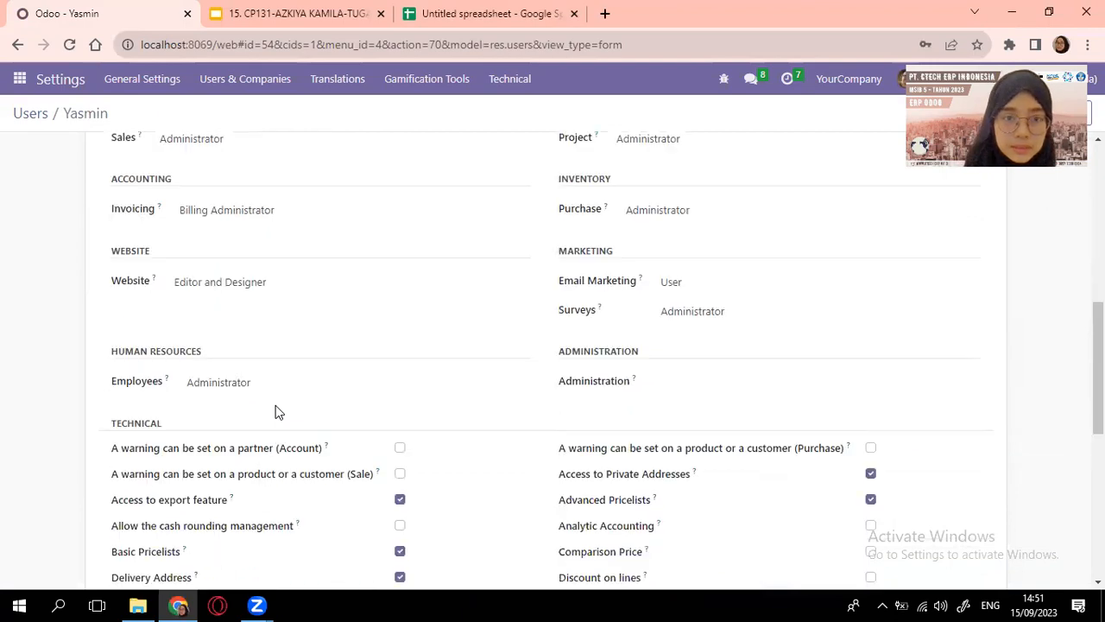
scroll(291, 240, up, 1)
Clear Sales, Invoicing, Project and Purchase access, and set Website to Restricted Editor
click(297, 249)
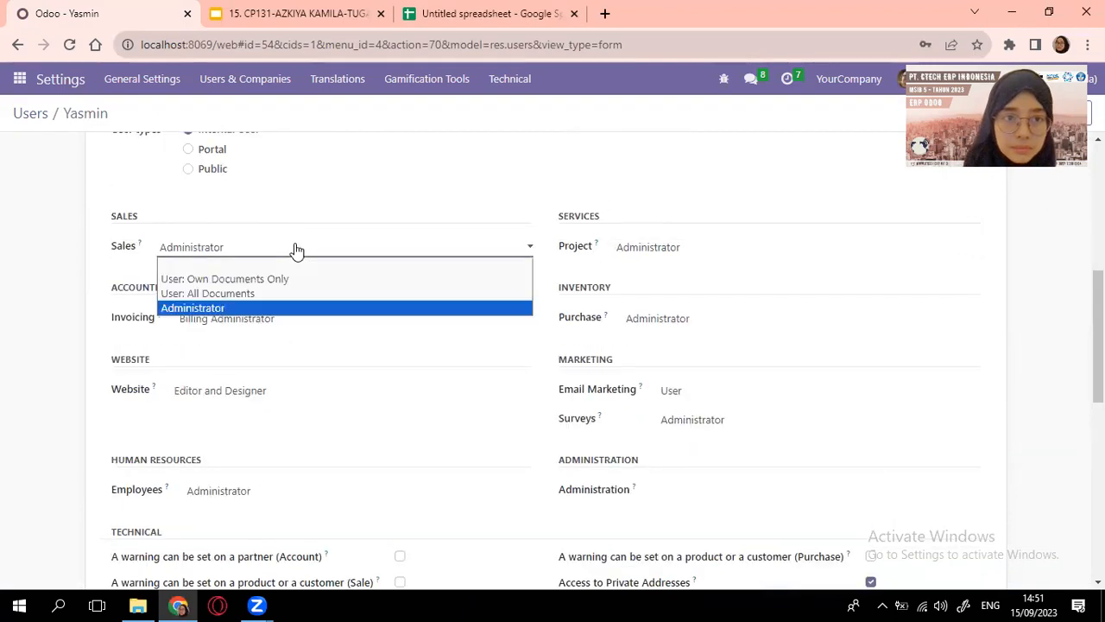
click(298, 272)
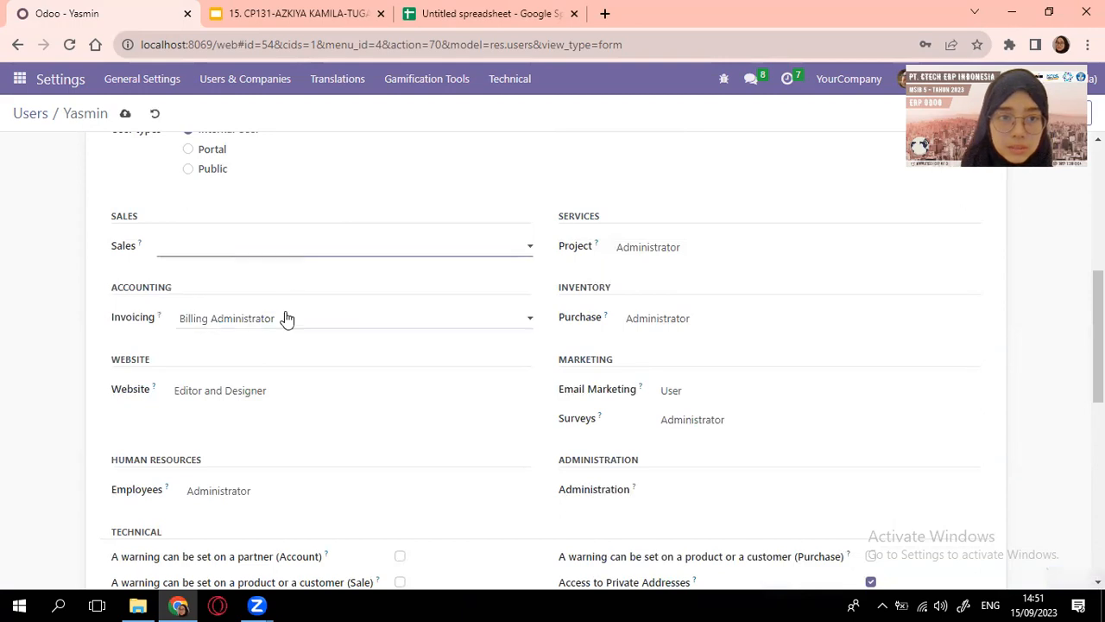
click(313, 319)
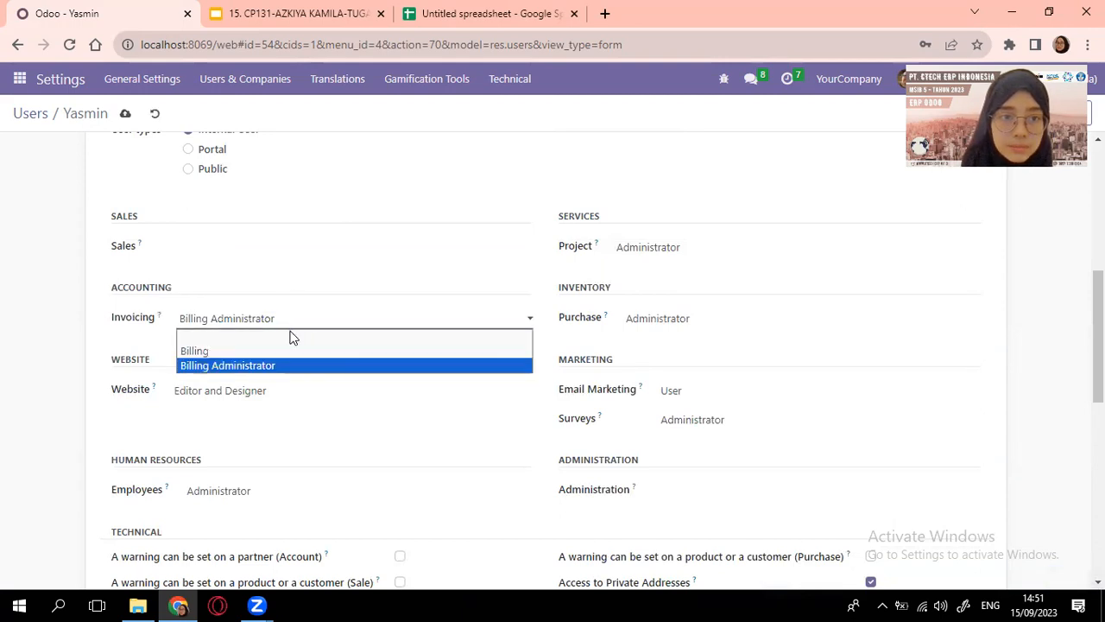
click(291, 338)
scroll(294, 333, down, 2)
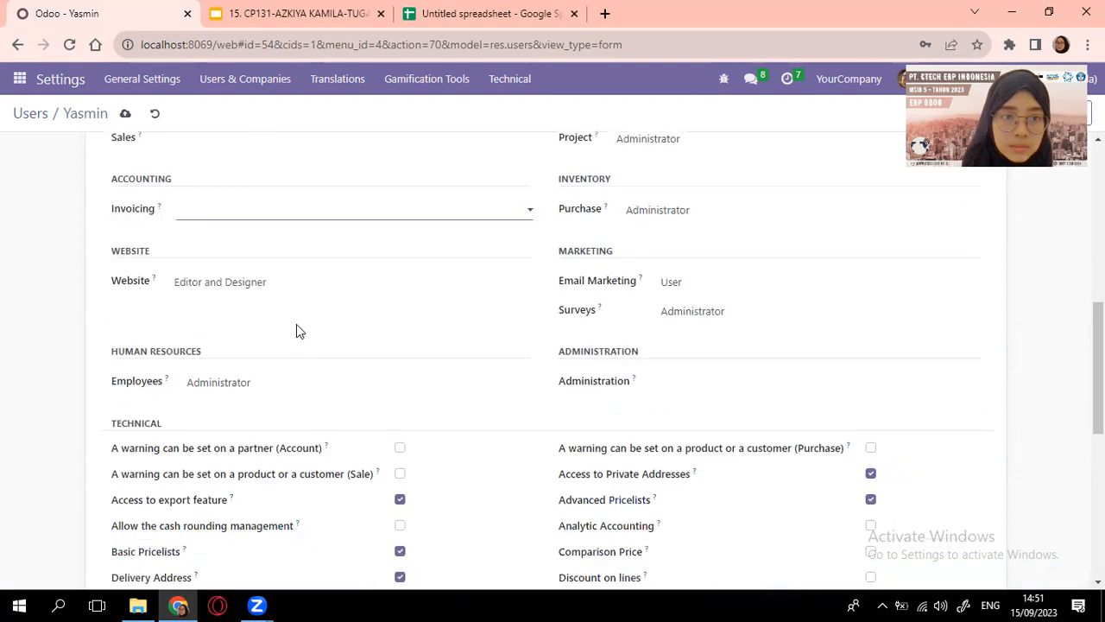
click(334, 282)
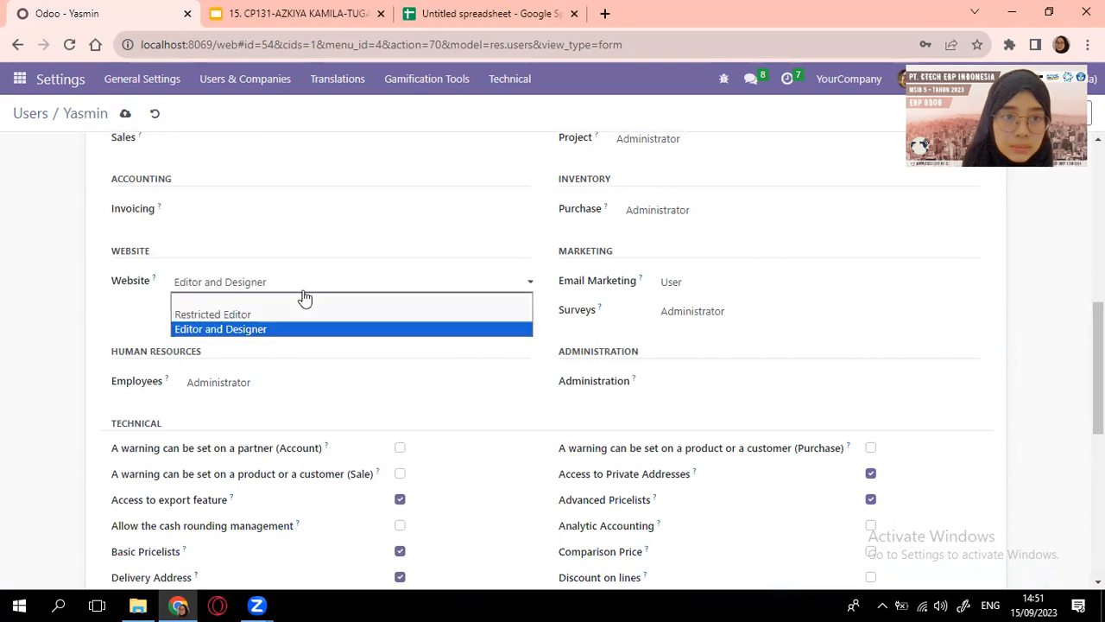
click(265, 316)
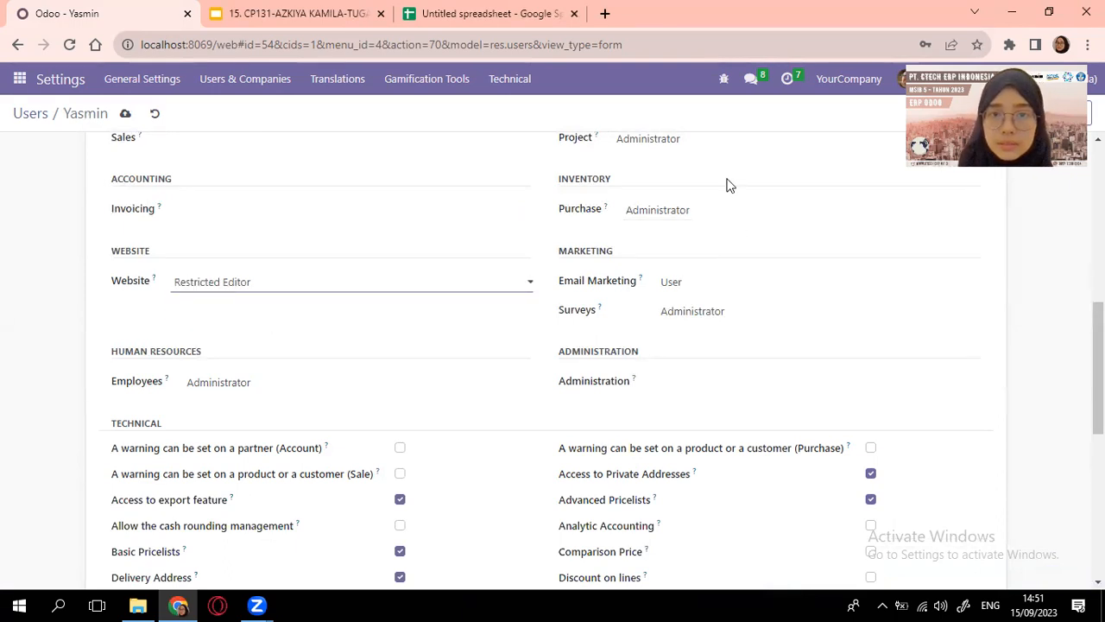
click(728, 148)
click(722, 164)
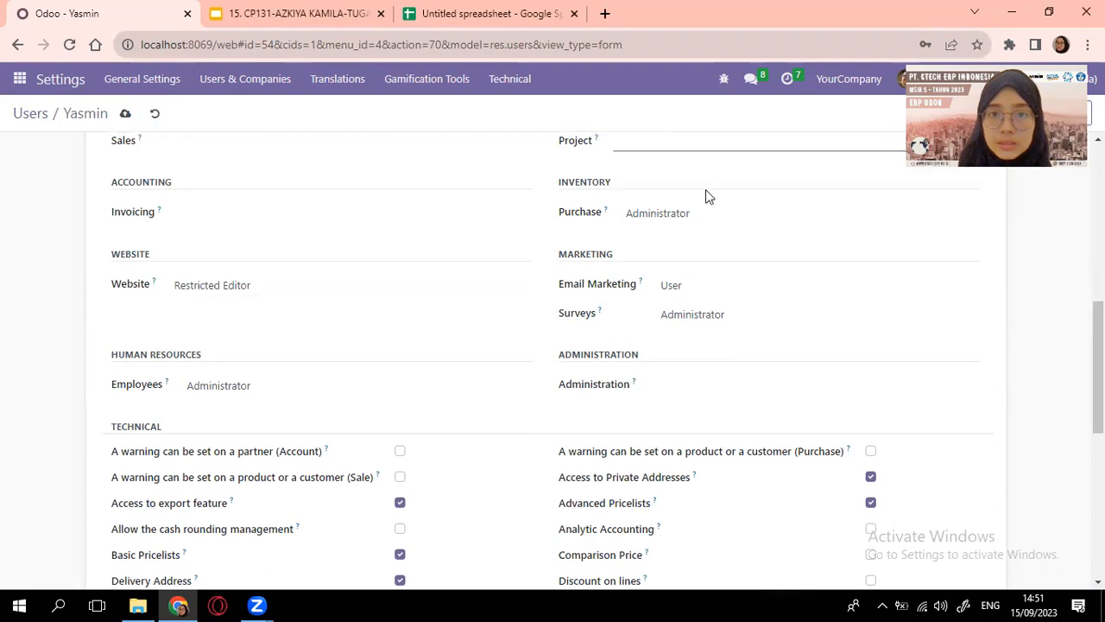
click(708, 213)
click(684, 228)
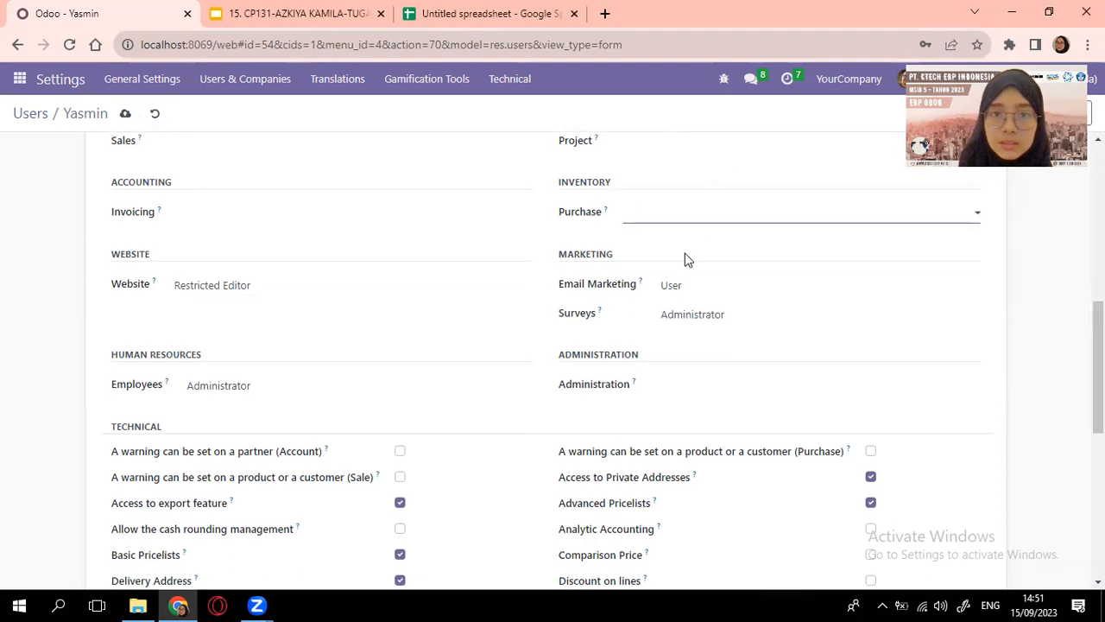
Clear Email Marketing, Surveys, Employees and Administration access
click(698, 289)
click(696, 295)
click(733, 319)
click(726, 332)
click(729, 298)
click(722, 300)
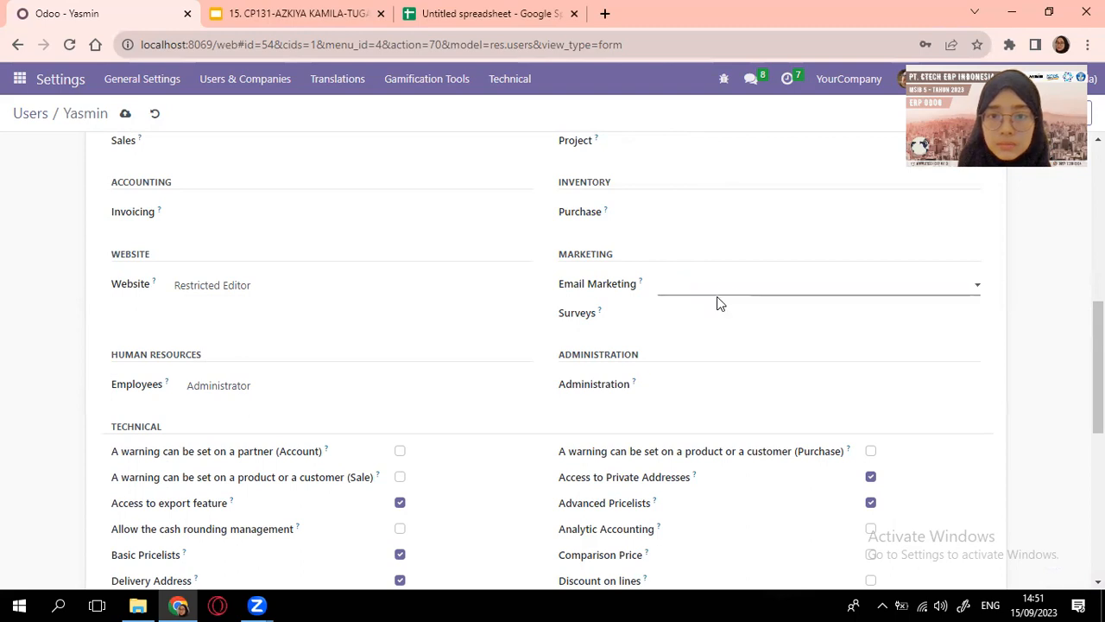
click(283, 393)
click(286, 401)
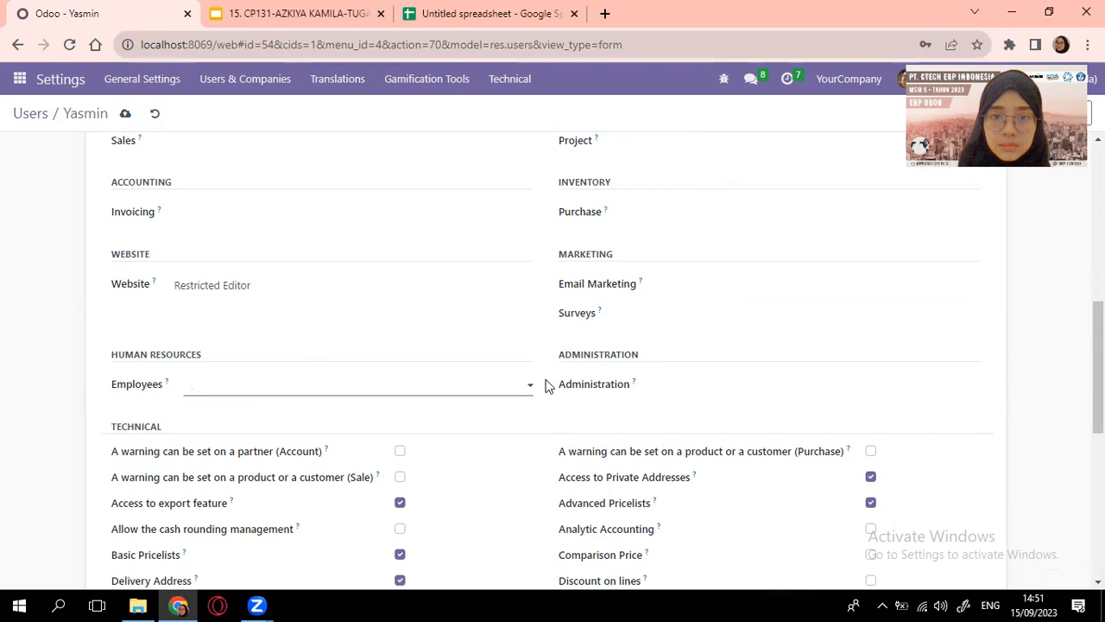
click(707, 392)
click(708, 401)
Save Yasmin's access rights and return to the Users list
scroll(476, 334, down, 6)
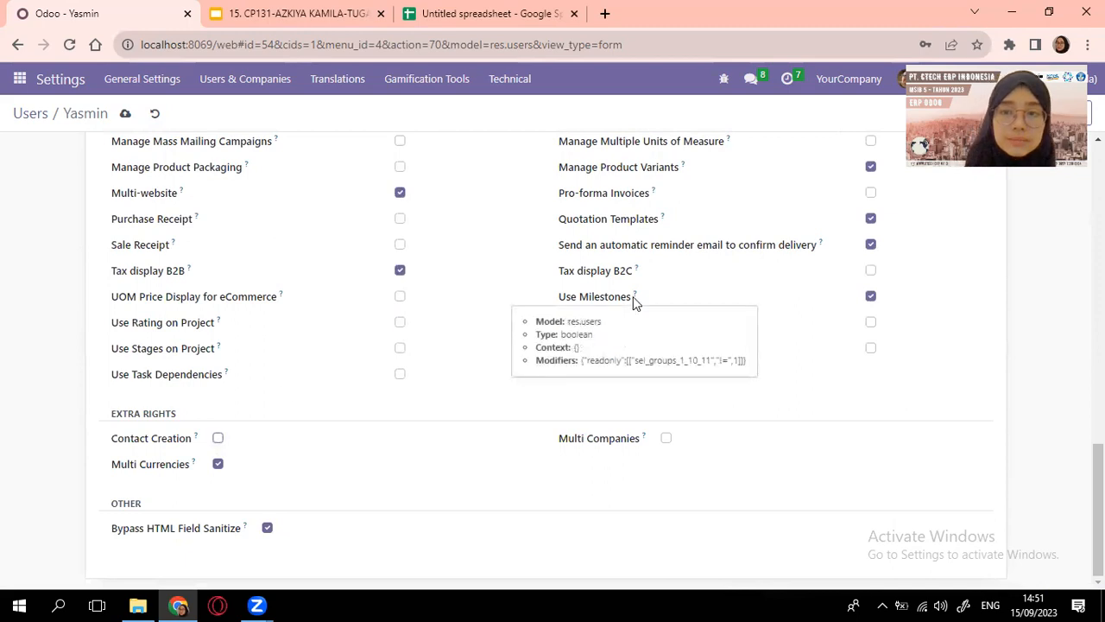
scroll(633, 296, up, 10)
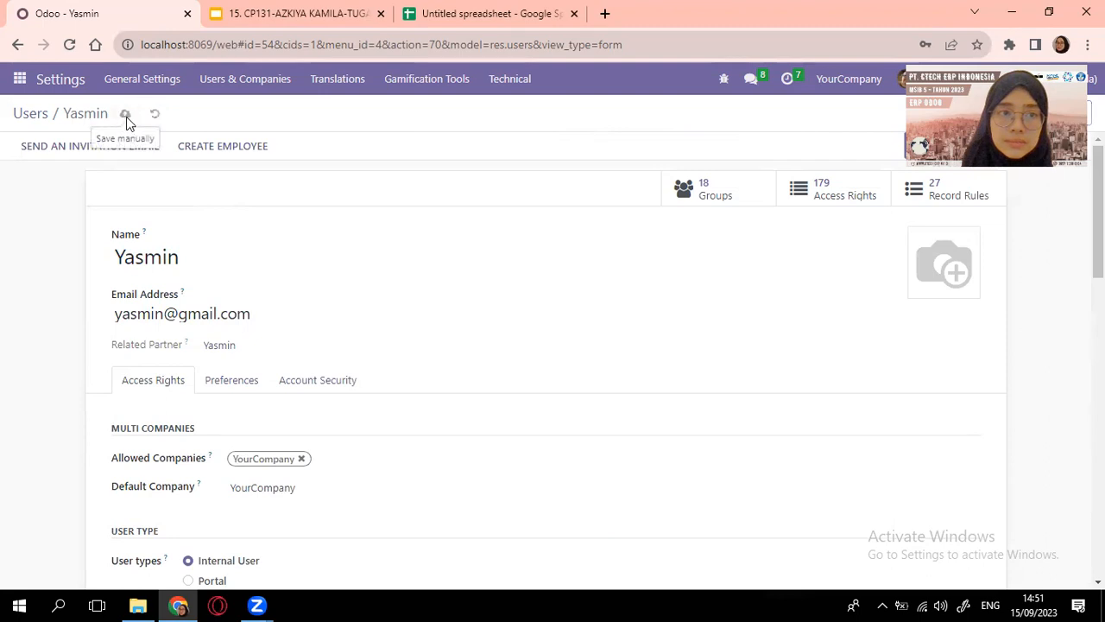
click(126, 117)
click(30, 116)
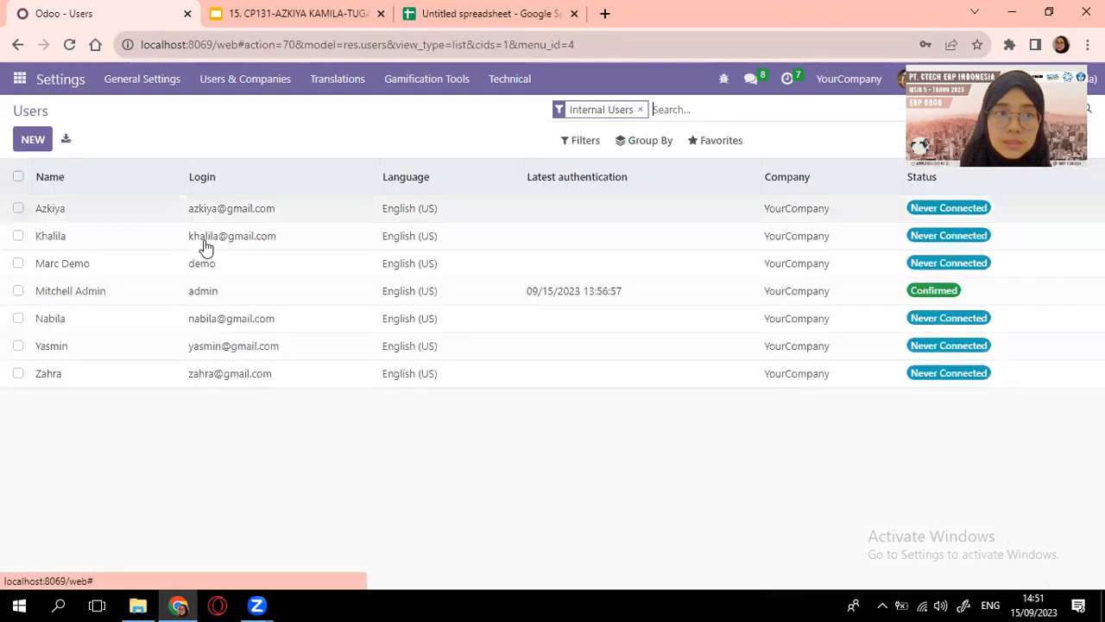
Open the fourth user's record, check the role table, and keep Purchase at Administrator
click(54, 373)
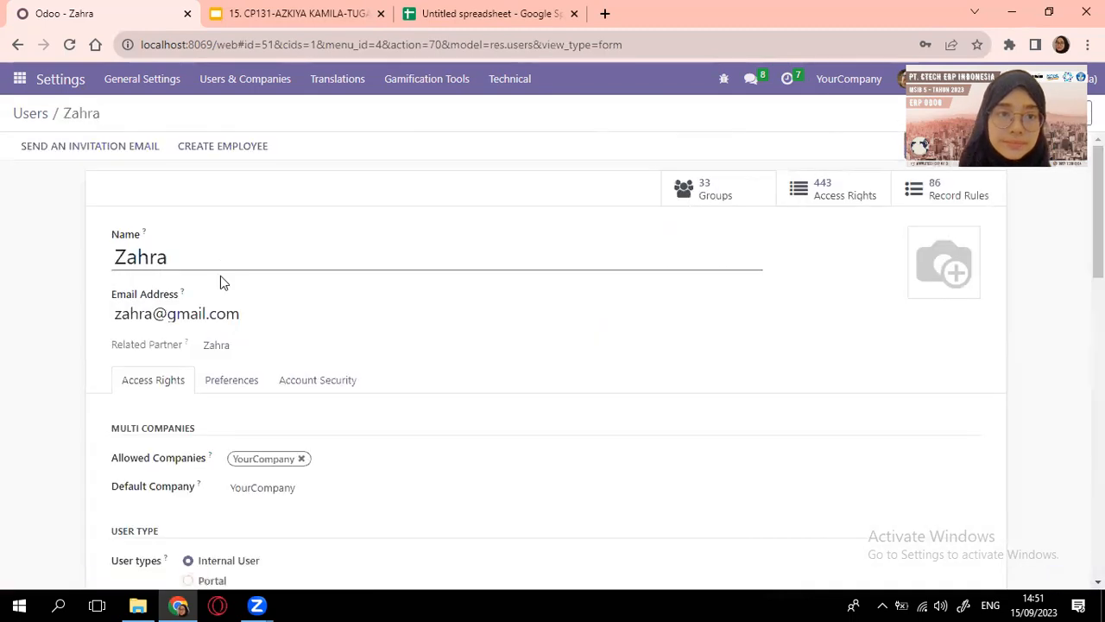
scroll(220, 276, down, 3)
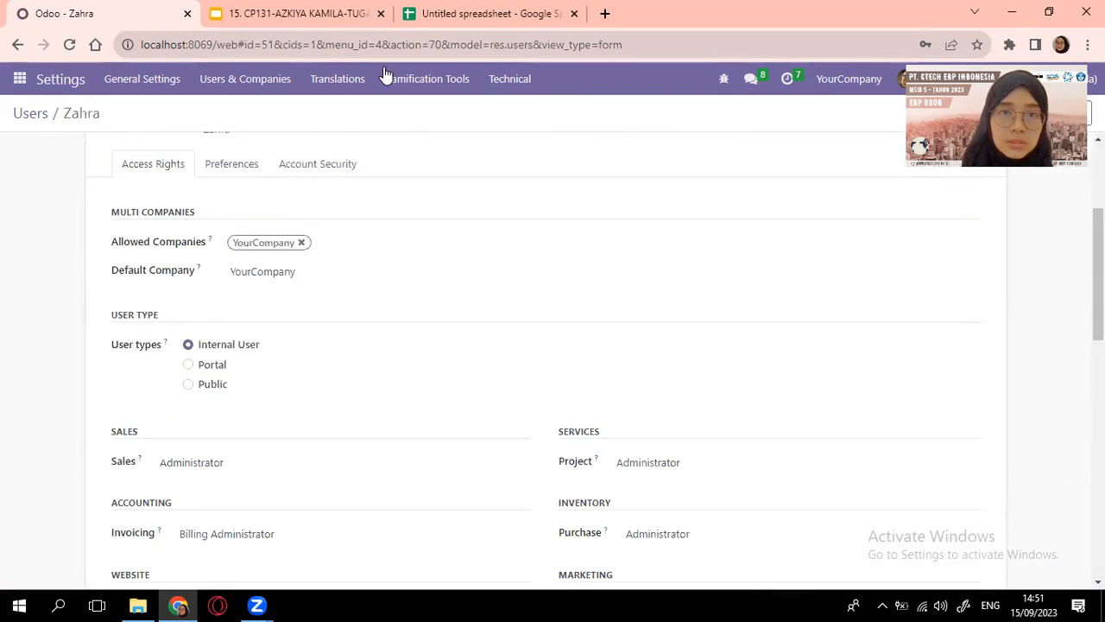
click(453, 14)
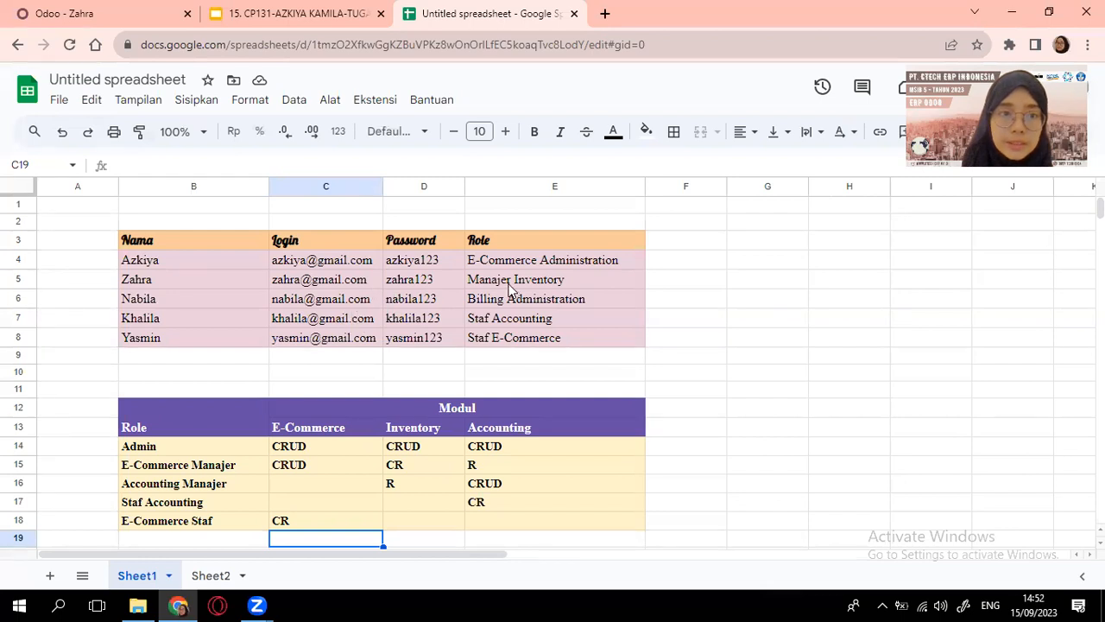
click(32, 11)
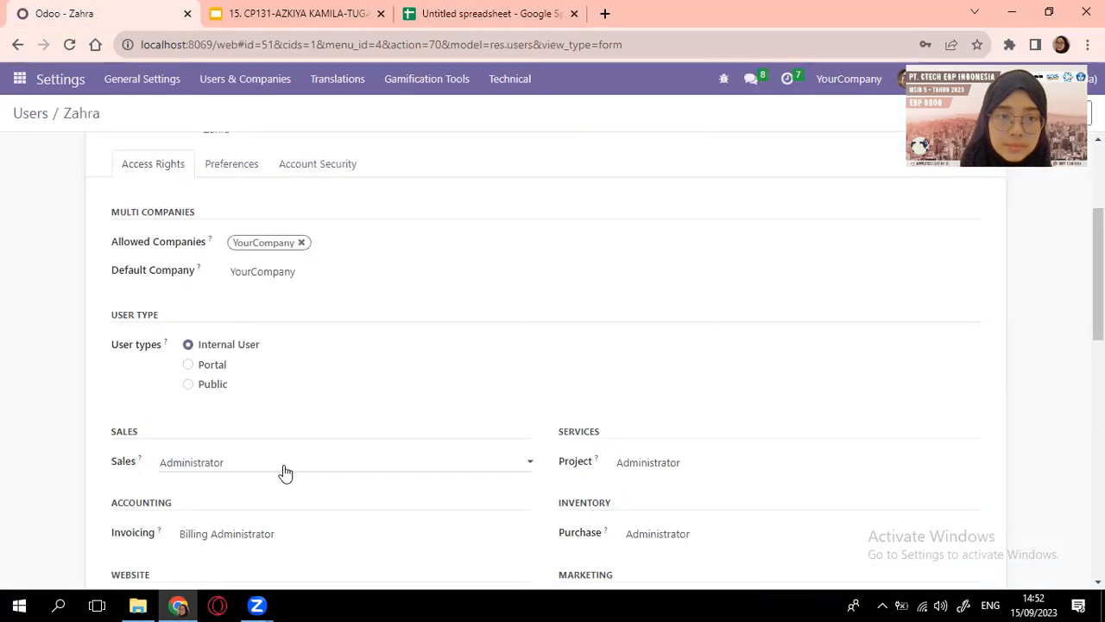
scroll(285, 473, down, 3)
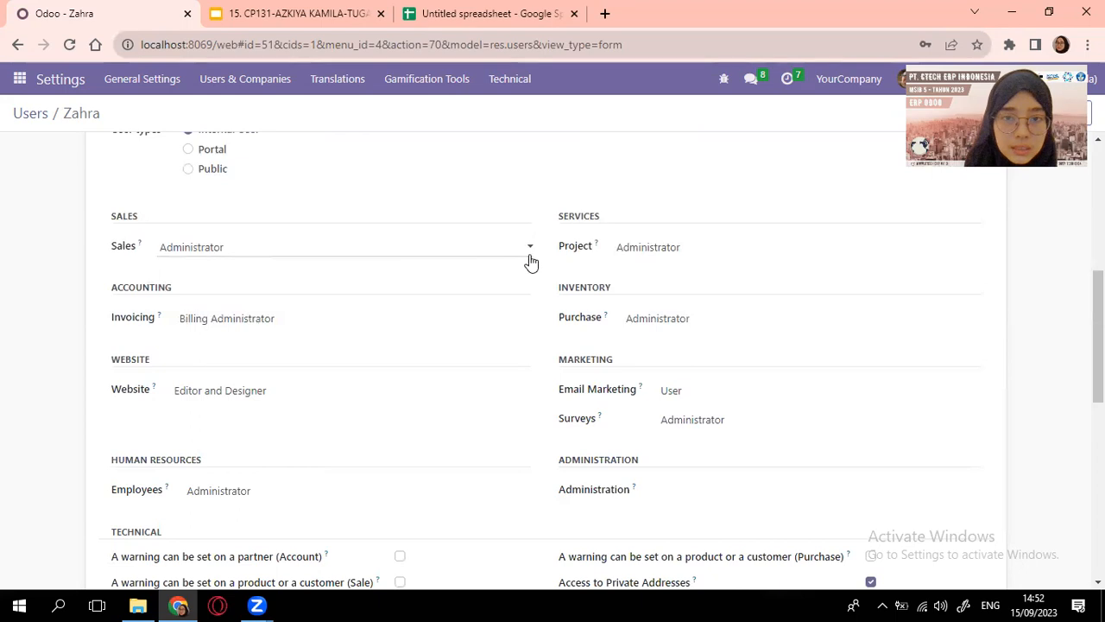
click(764, 320)
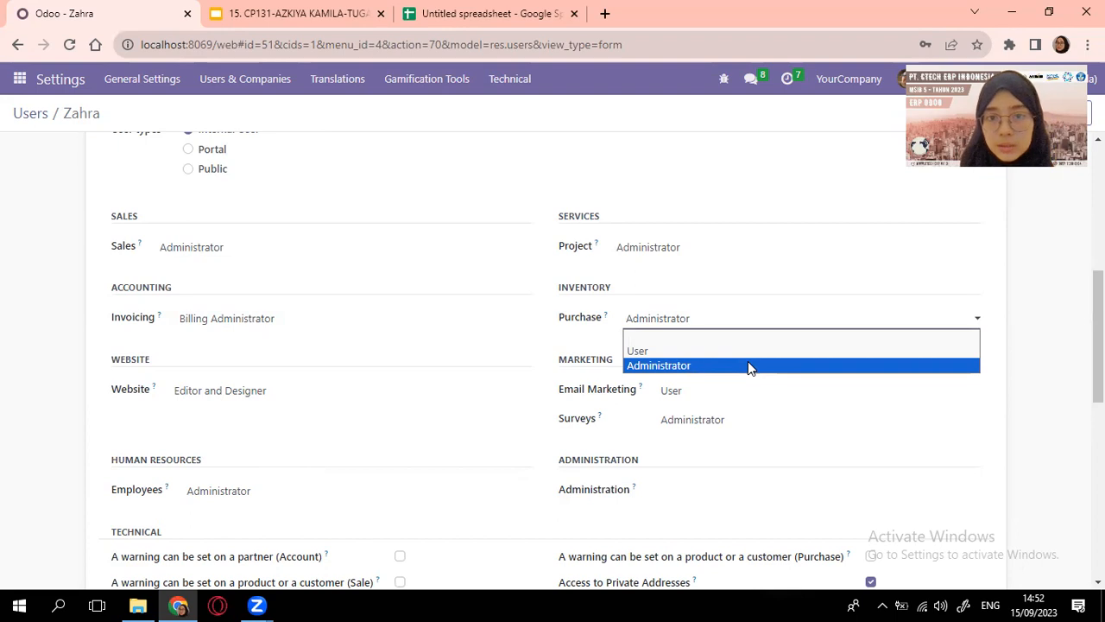
click(748, 363)
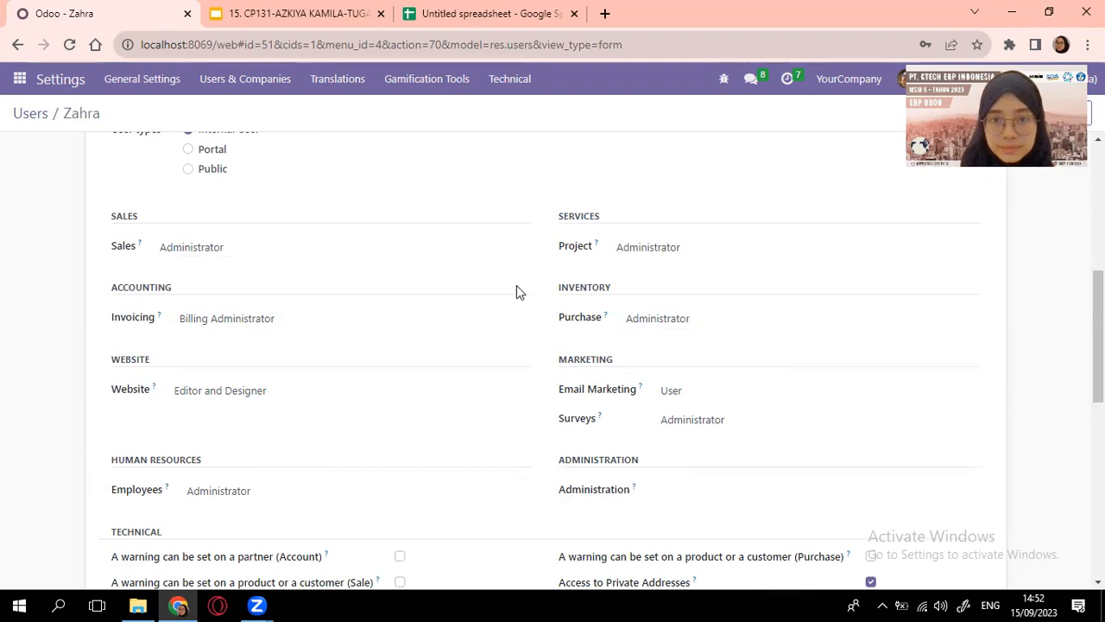
scroll(233, 277, down, 2)
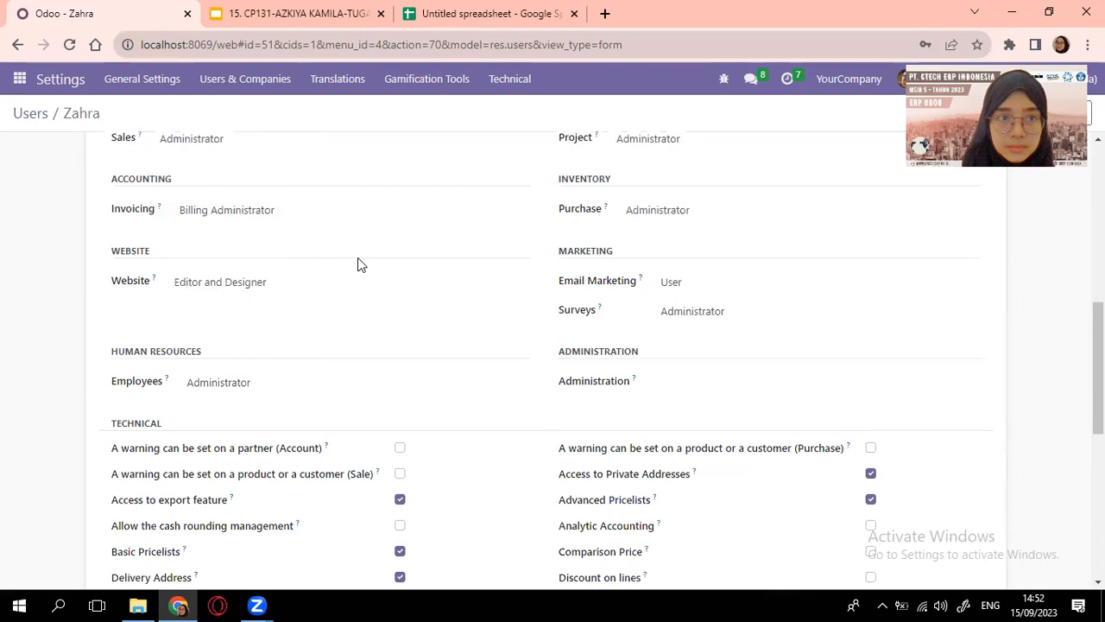
scroll(263, 185, up, 2)
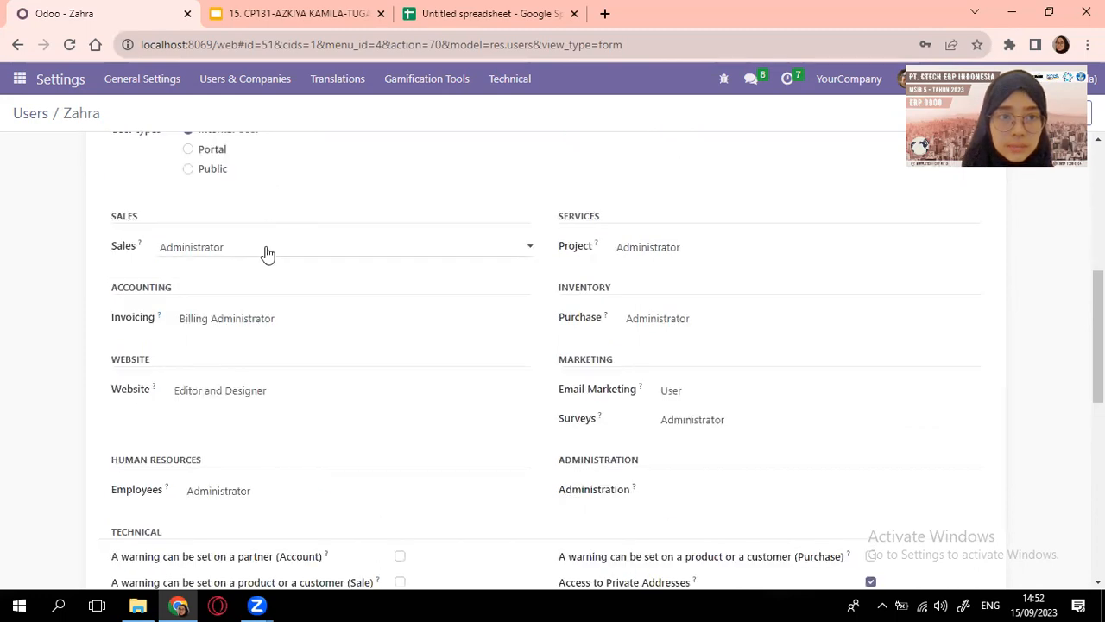
Clear the user's Sales, Invoicing, Website and Project access levels
click(264, 248)
click(259, 268)
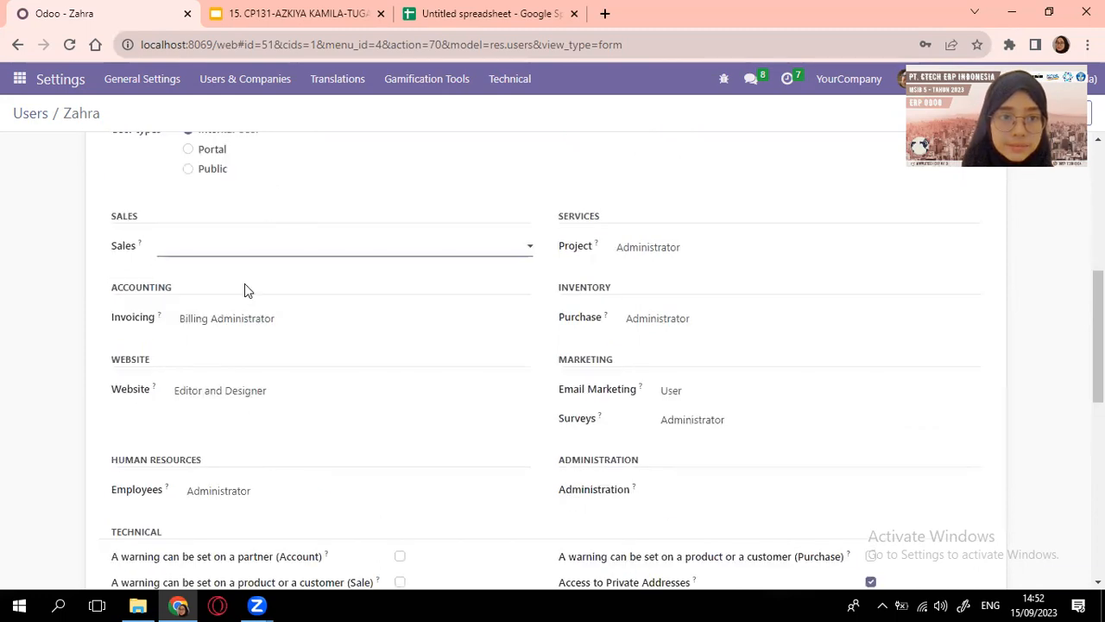
scroll(244, 283, down, 2)
click(276, 211)
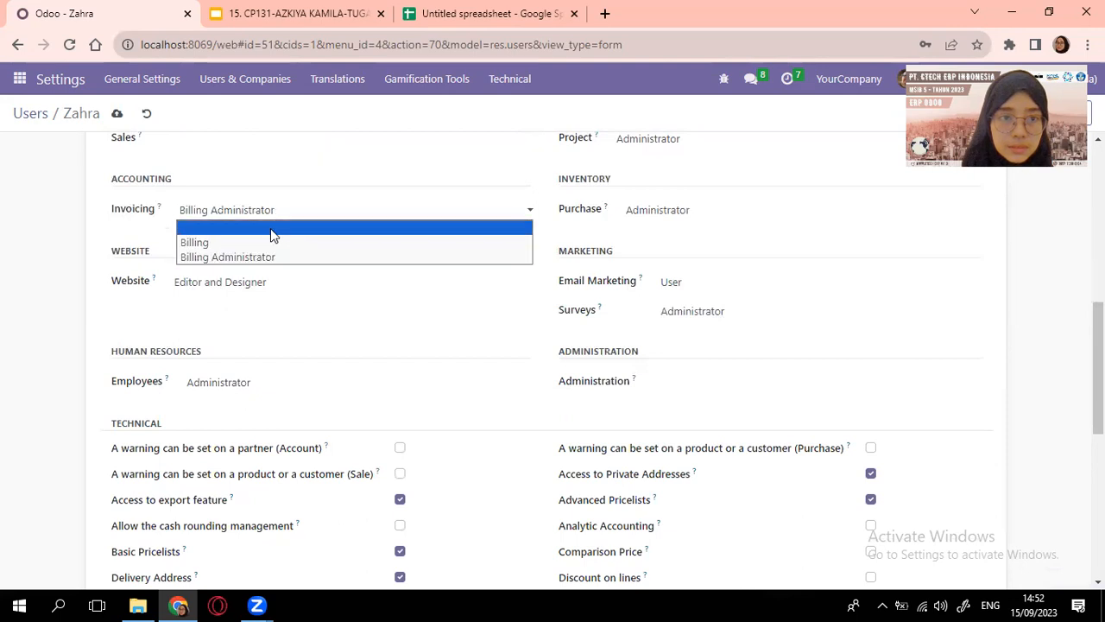
click(271, 227)
click(294, 286)
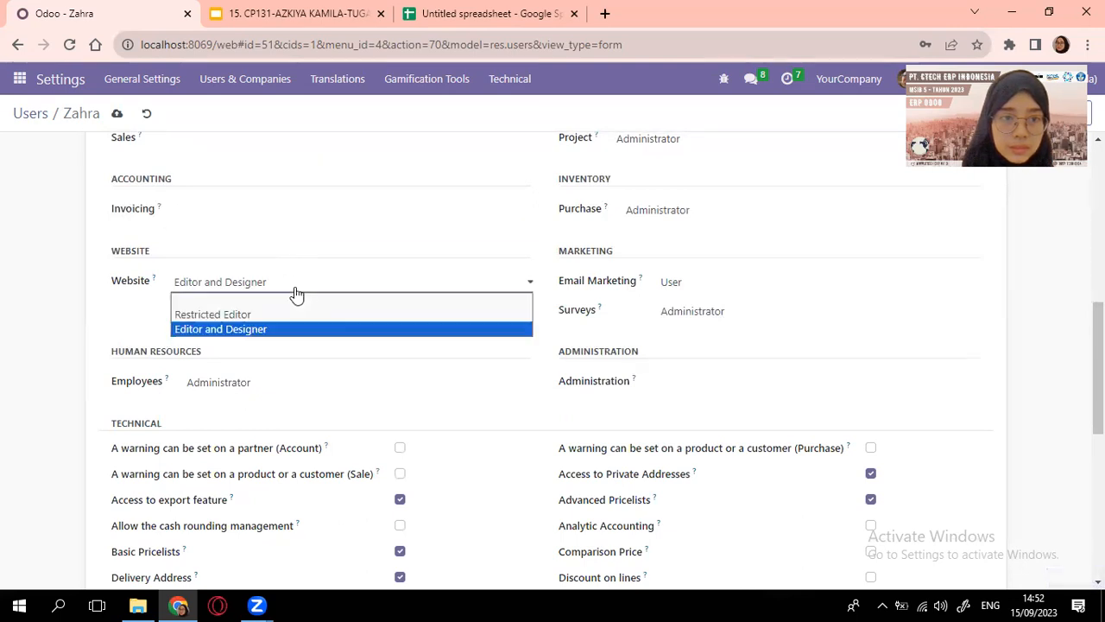
click(312, 301)
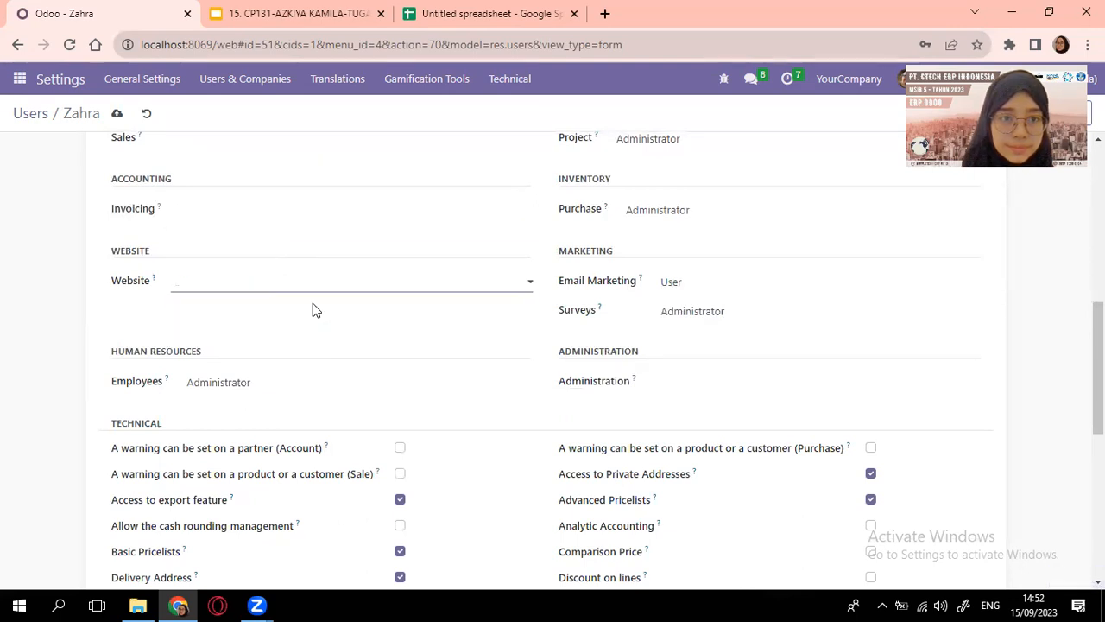
click(725, 151)
click(721, 157)
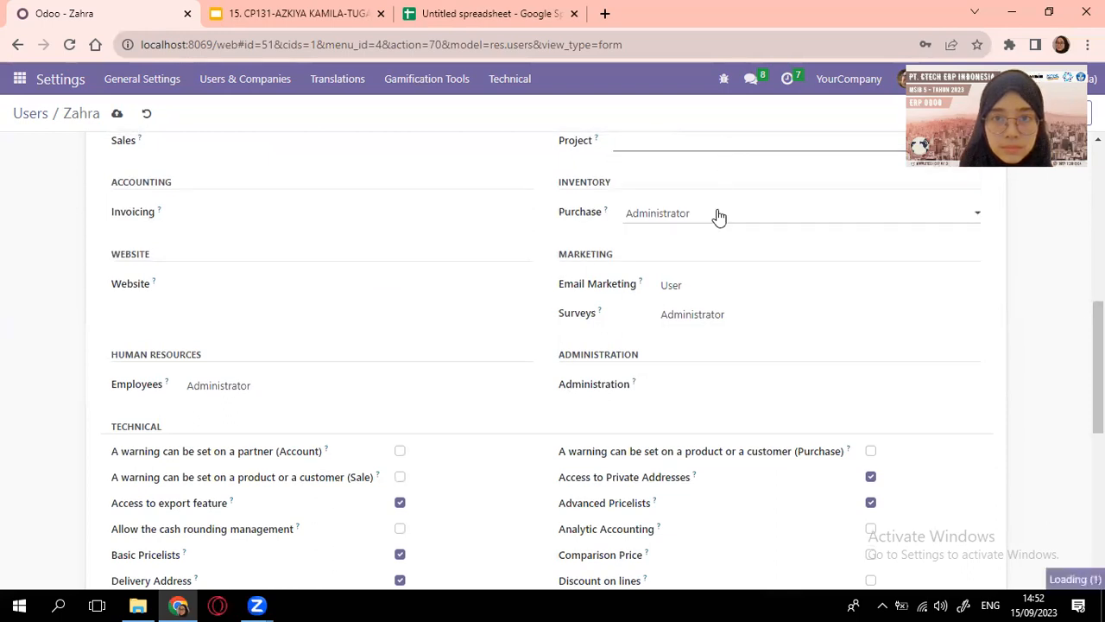
Clear Email Marketing, Surveys, Administration and Employees, and turn off Contact Creation
click(721, 291)
click(721, 301)
click(738, 321)
click(730, 330)
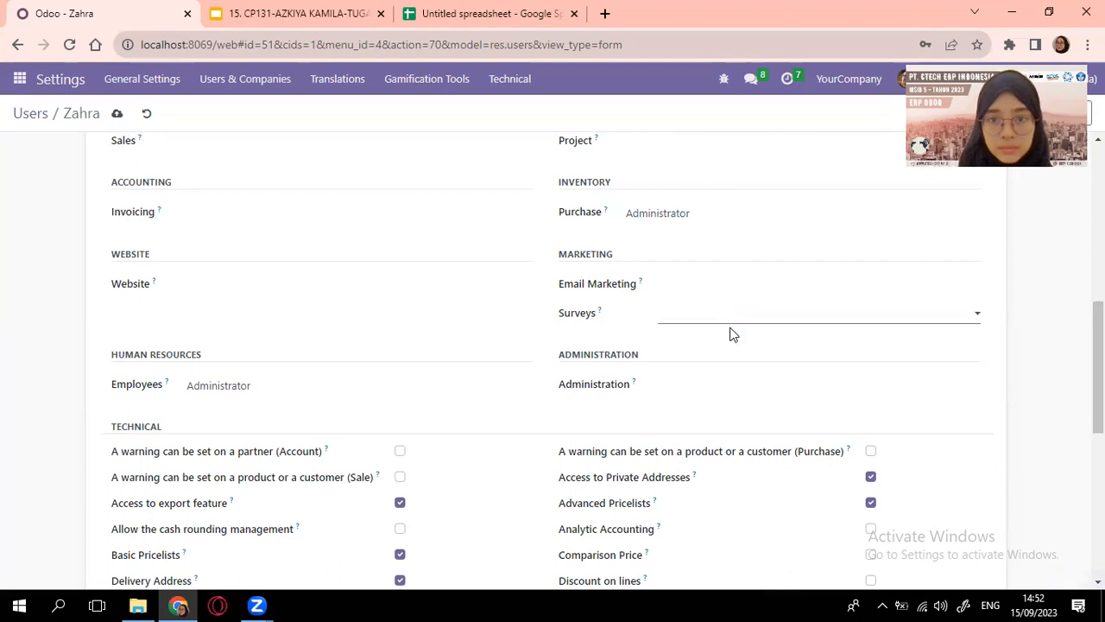
click(729, 393)
click(727, 404)
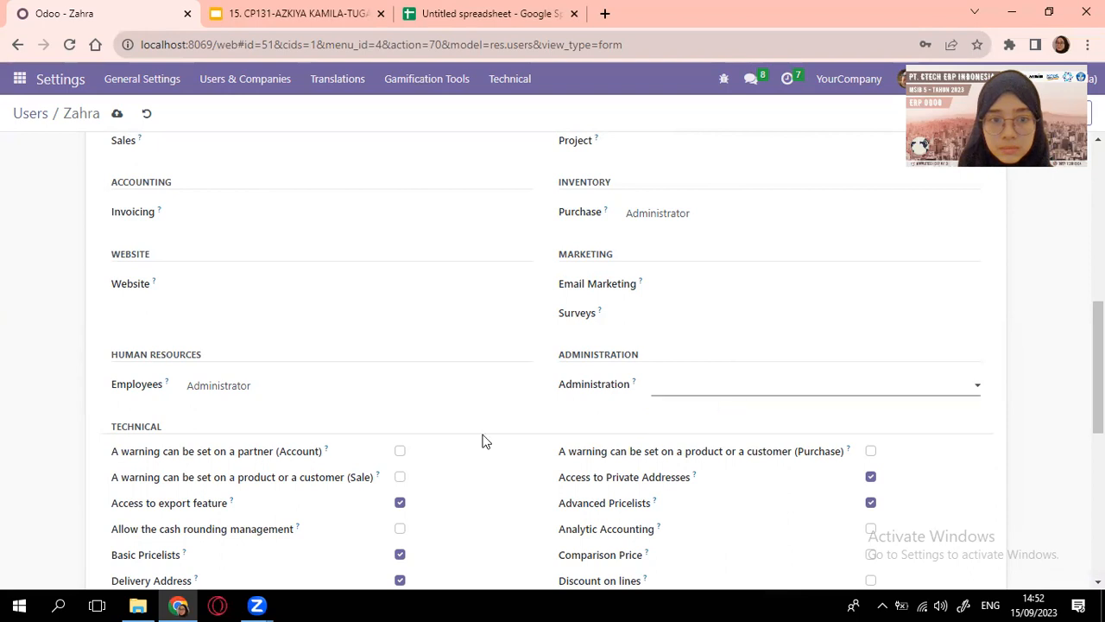
click(272, 396)
click(350, 411)
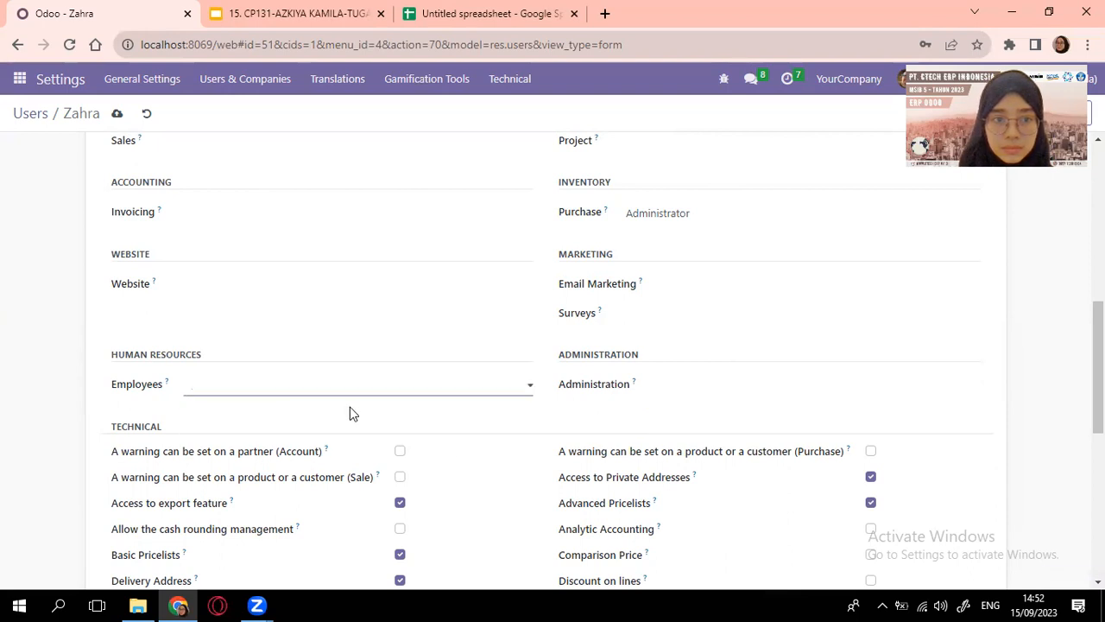
scroll(691, 405, down, 5)
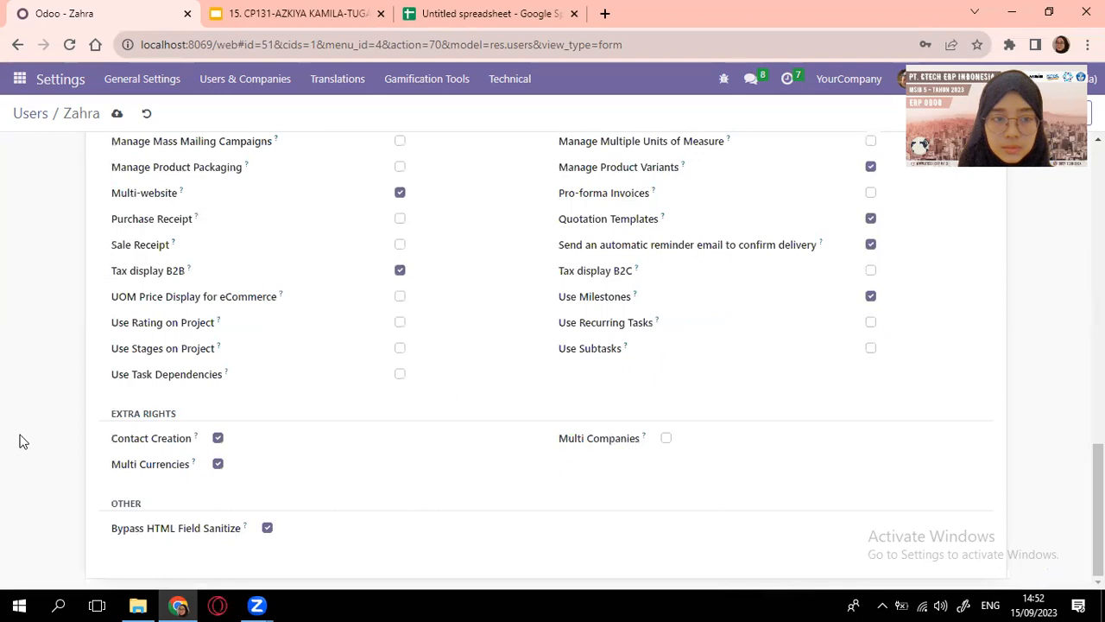
click(218, 439)
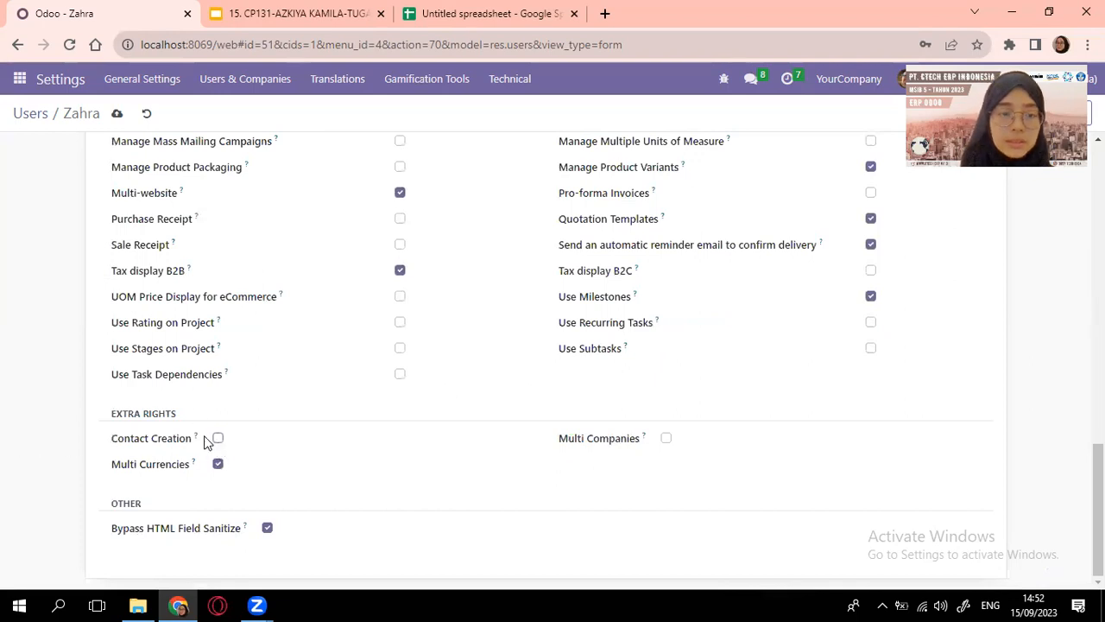
scroll(387, 322, up, 10)
scroll(387, 328, up, 2)
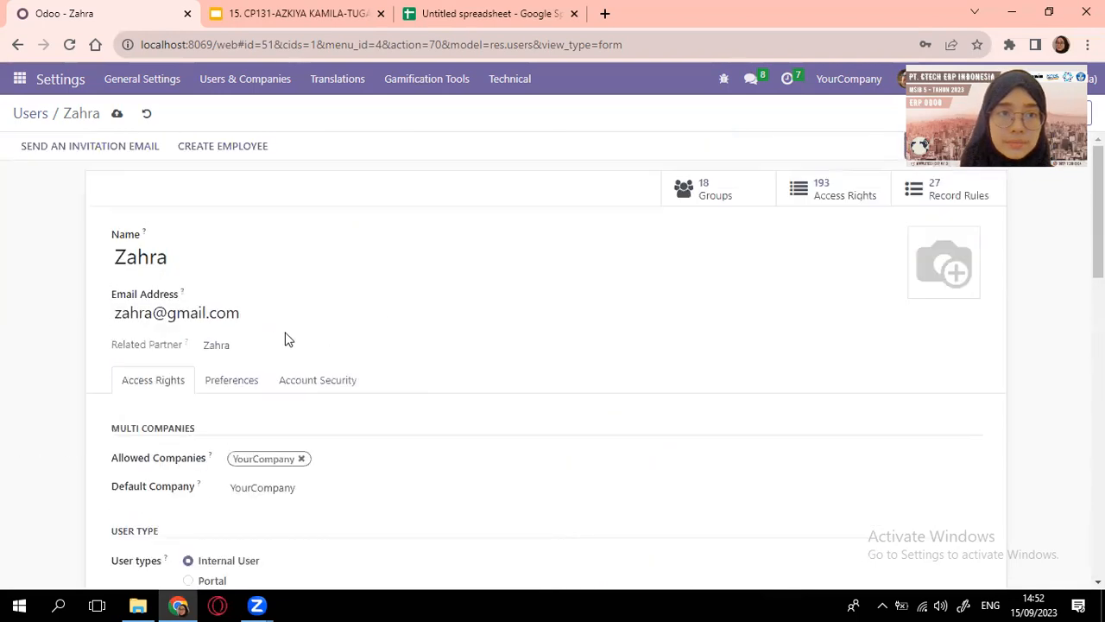
Save the first user's rights, then open the E-Commerce Administration user and check the role sheet
click(115, 113)
click(30, 113)
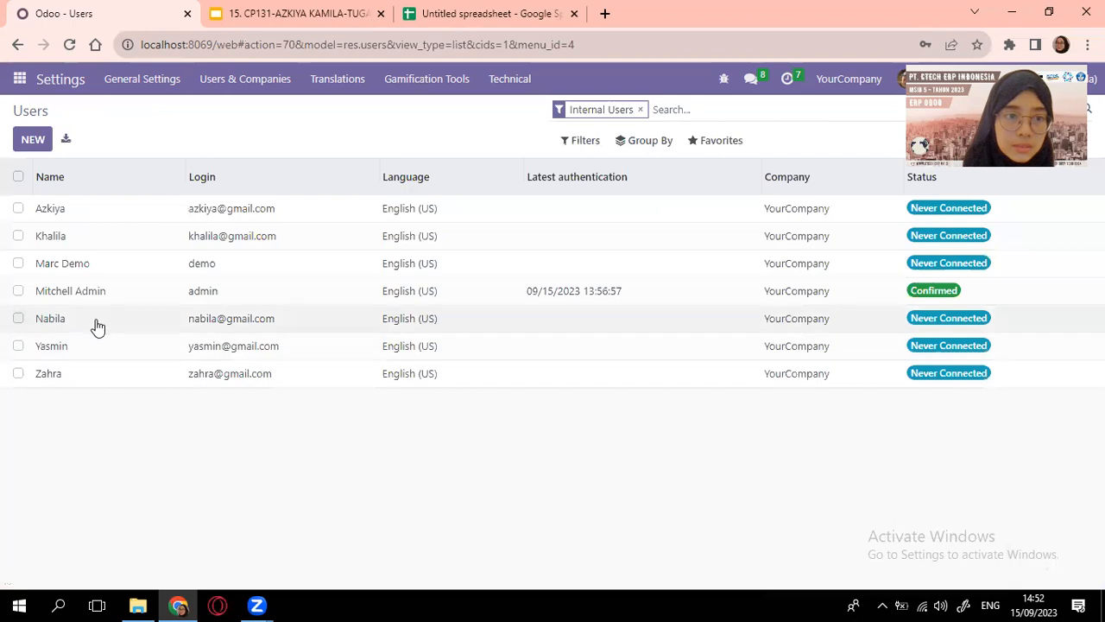
click(61, 213)
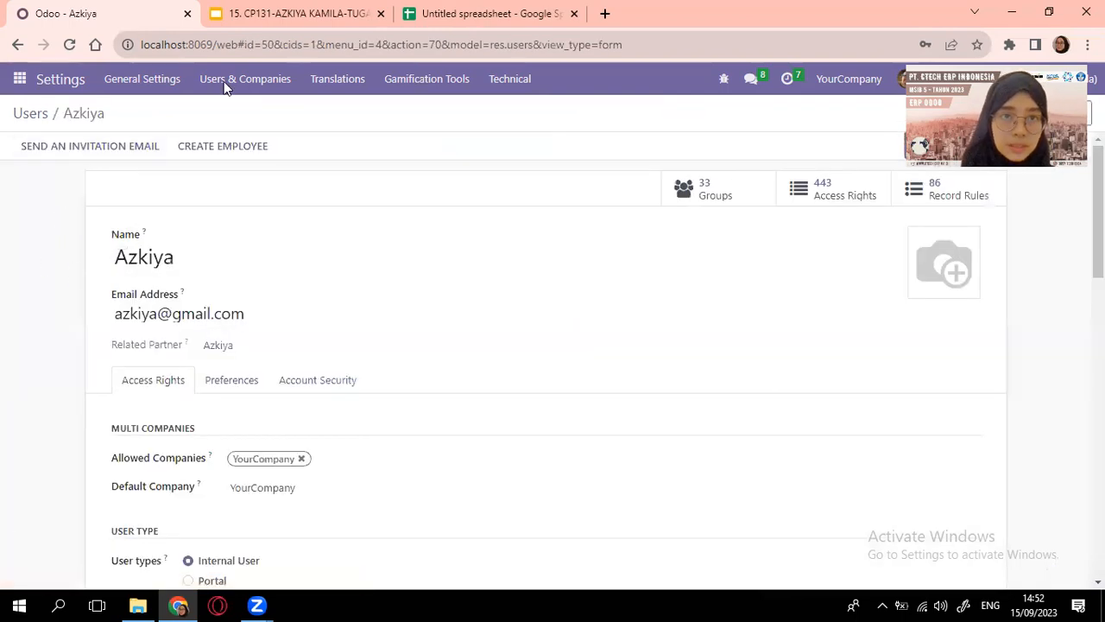
key(ctrl+shift+Tab)
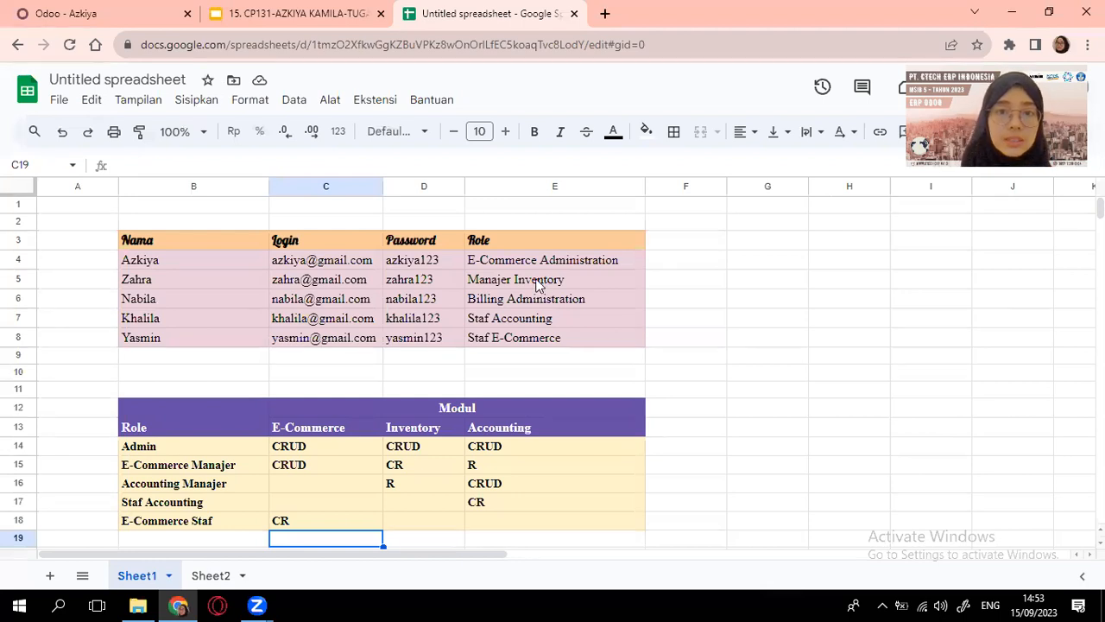
click(75, 11)
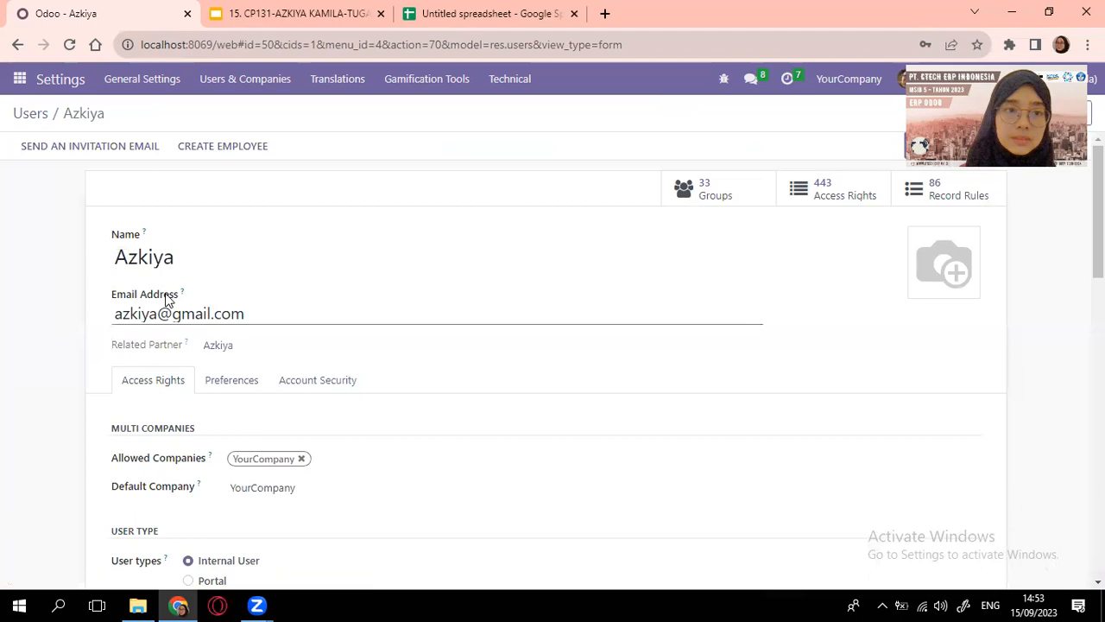
Keep Website at Editor and Designer and clear the Sales, Invoicing and Employees access levels
scroll(169, 299, down, 3)
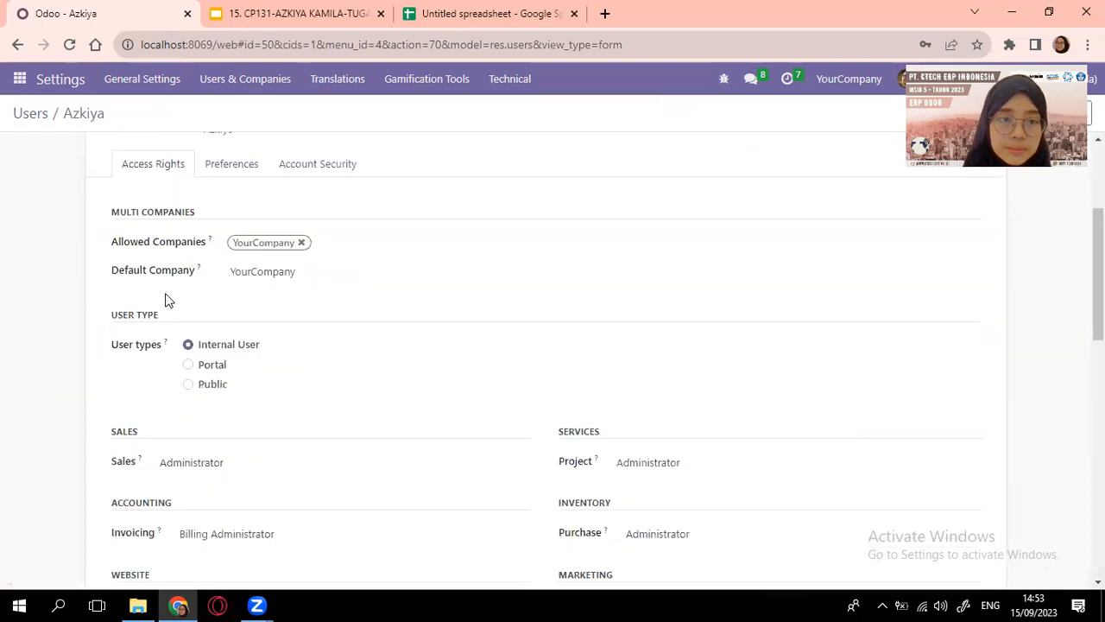
scroll(169, 299, down, 3)
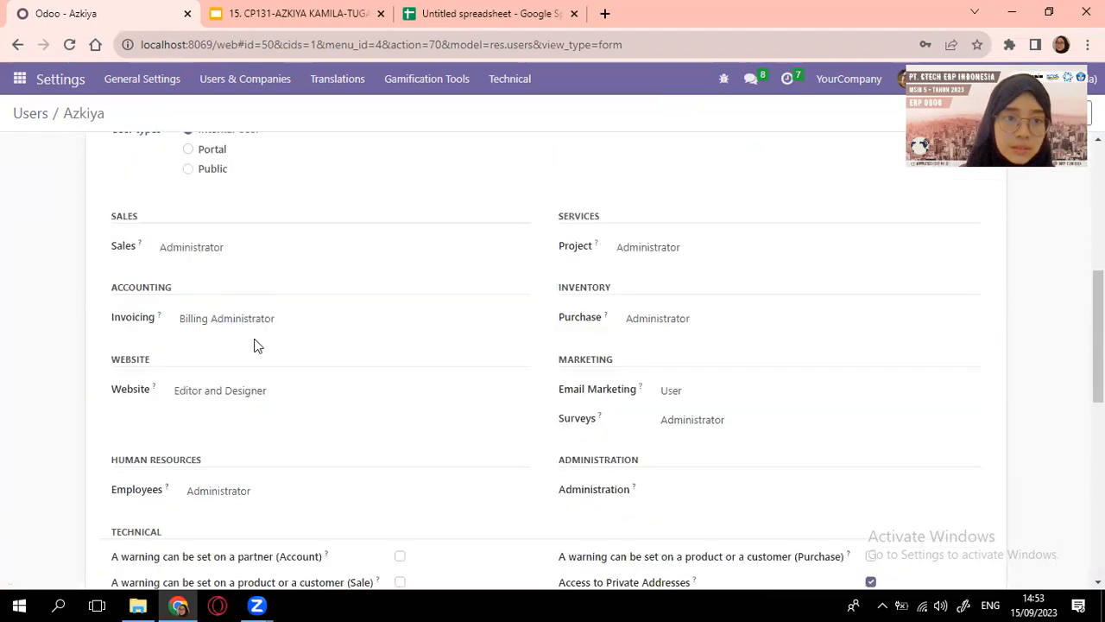
click(284, 396)
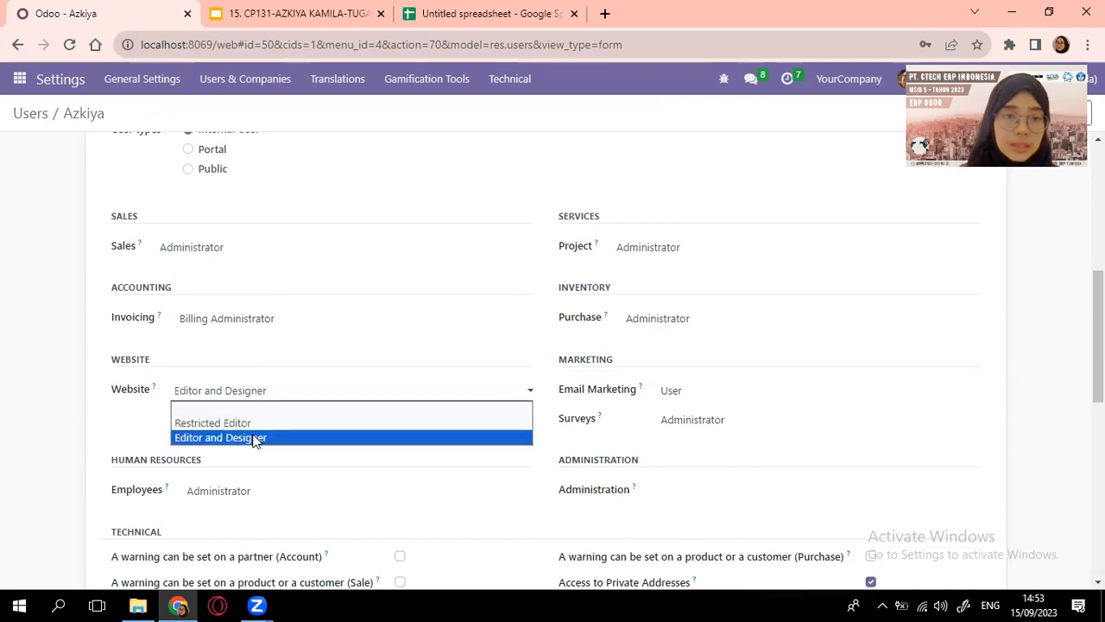
click(255, 438)
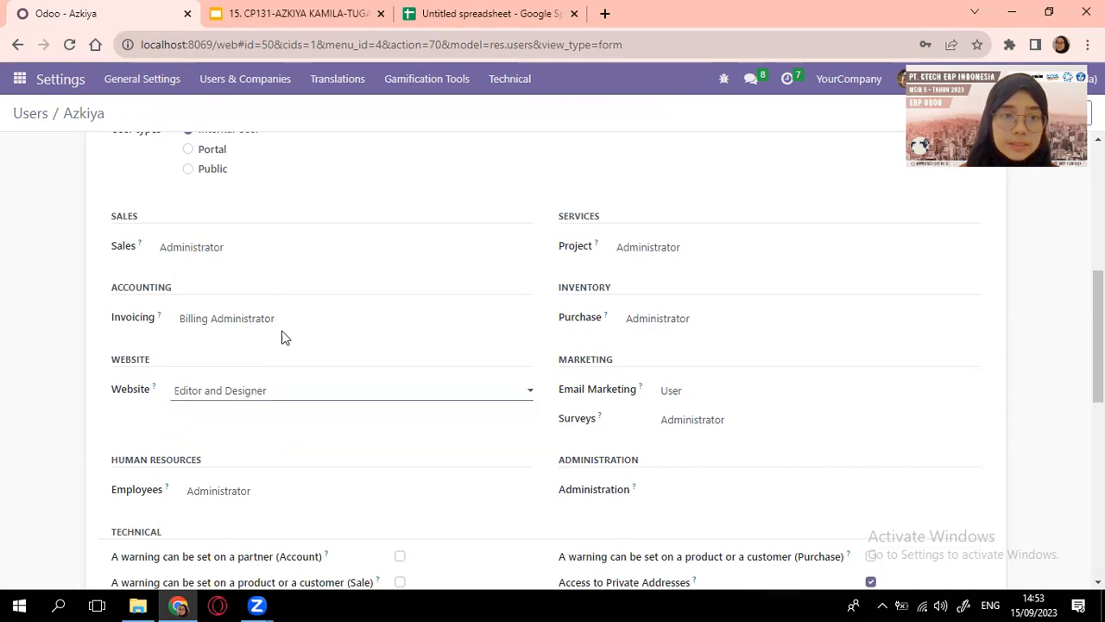
click(290, 252)
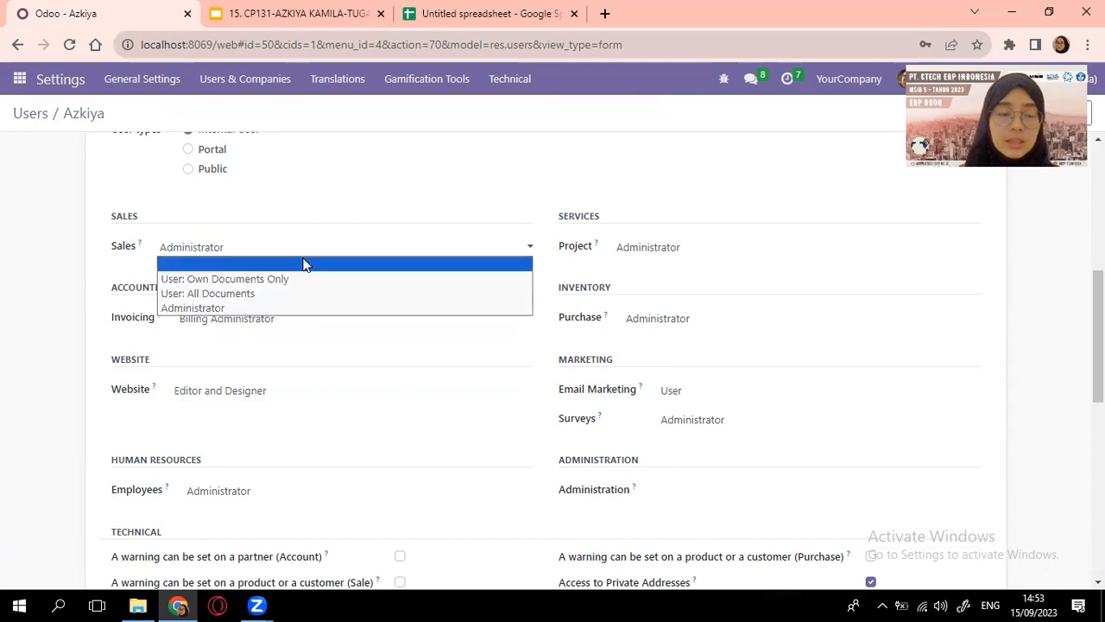
click(304, 264)
click(324, 326)
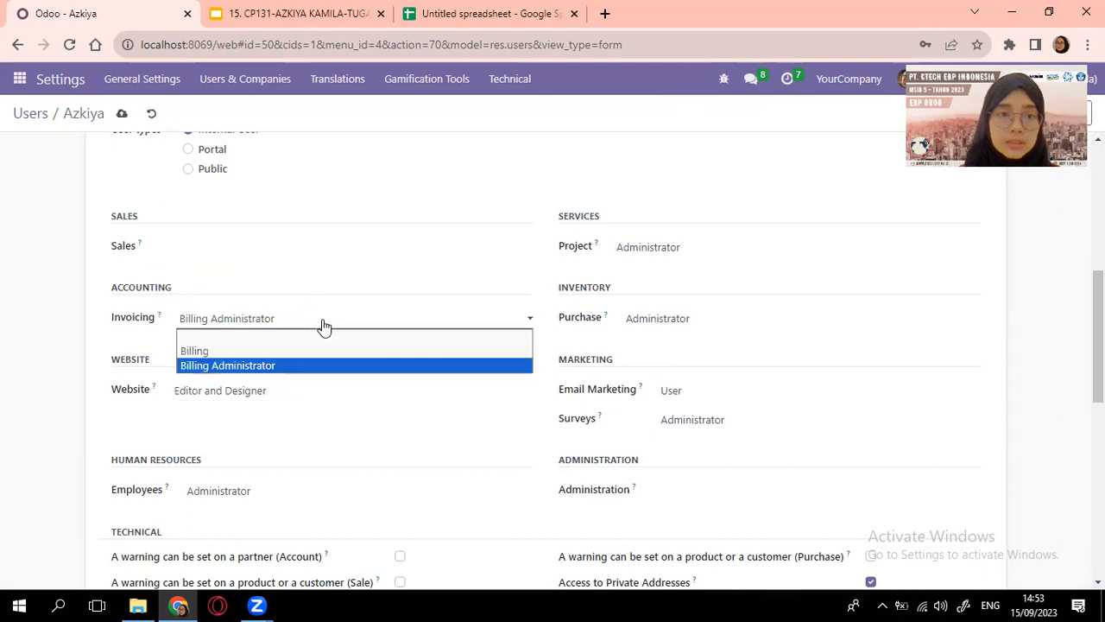
click(318, 339)
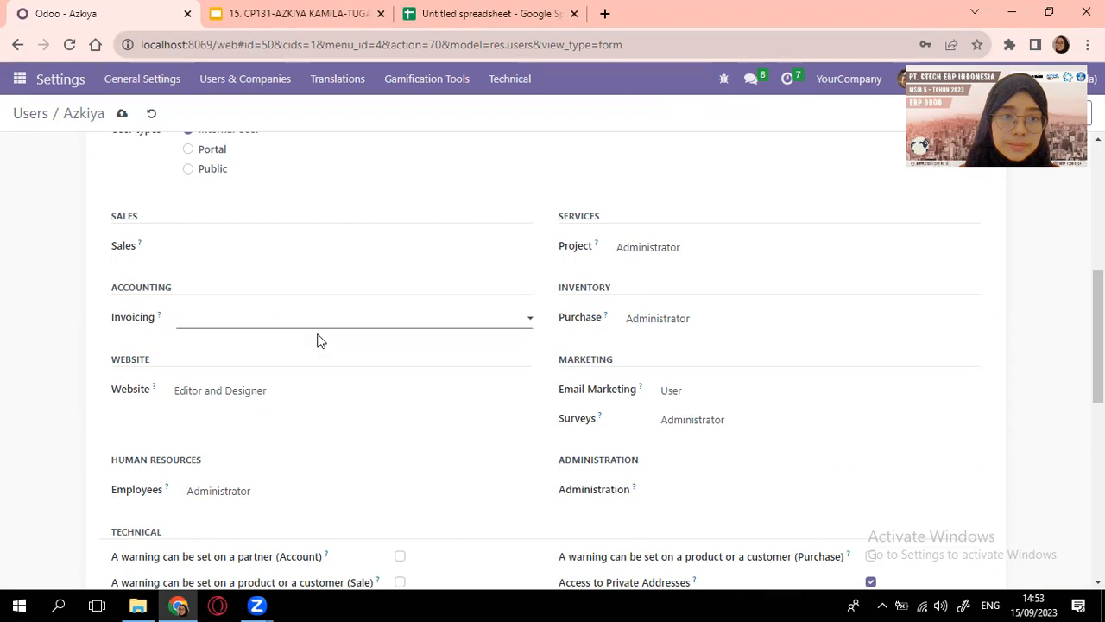
click(306, 500)
click(302, 507)
Clear the Project, Purchase, Email Marketing and Surveys access levels to blank
click(746, 249)
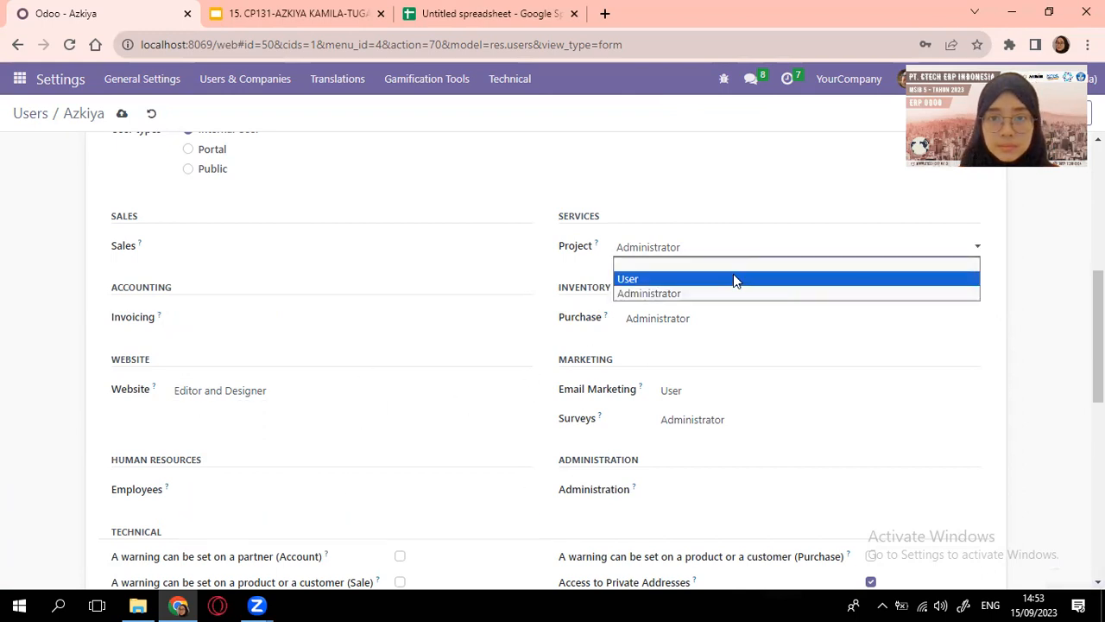
click(733, 261)
click(734, 318)
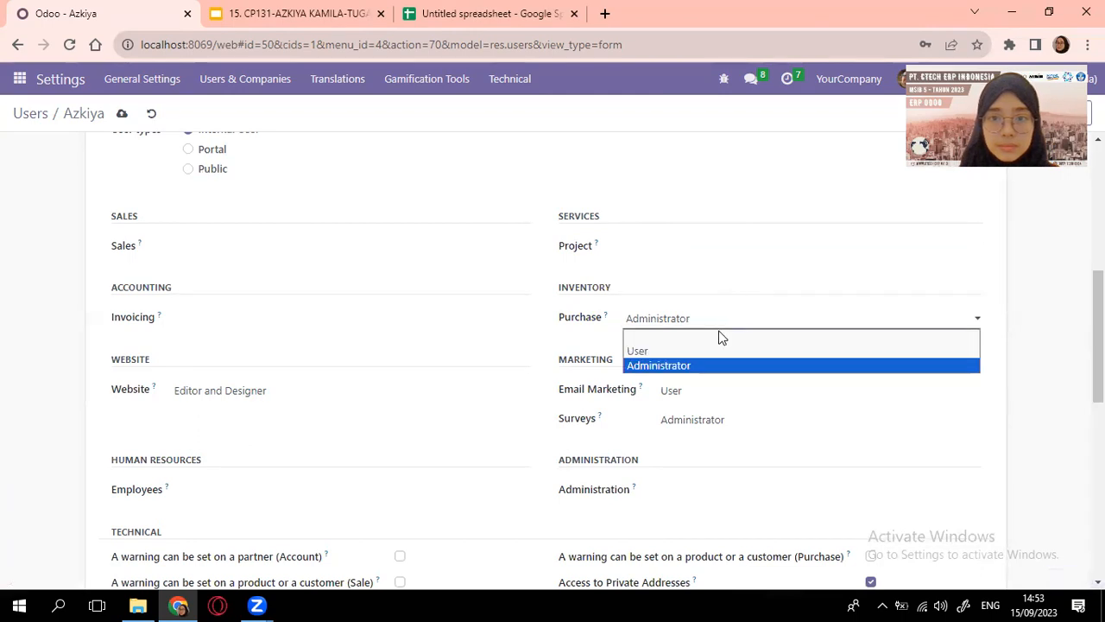
click(724, 337)
click(729, 399)
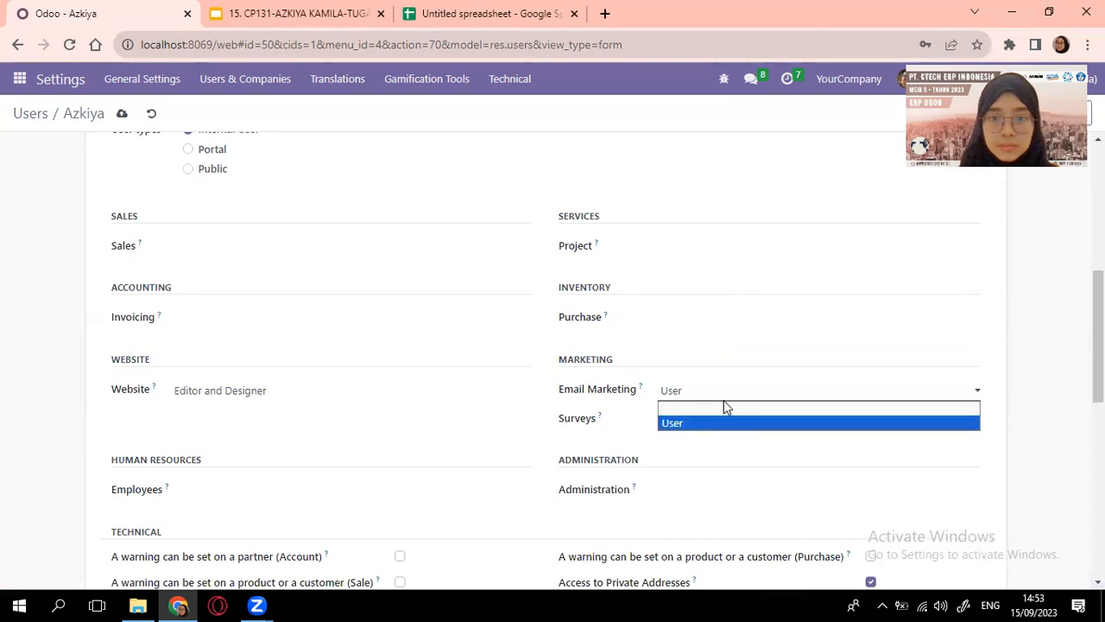
click(724, 409)
click(738, 420)
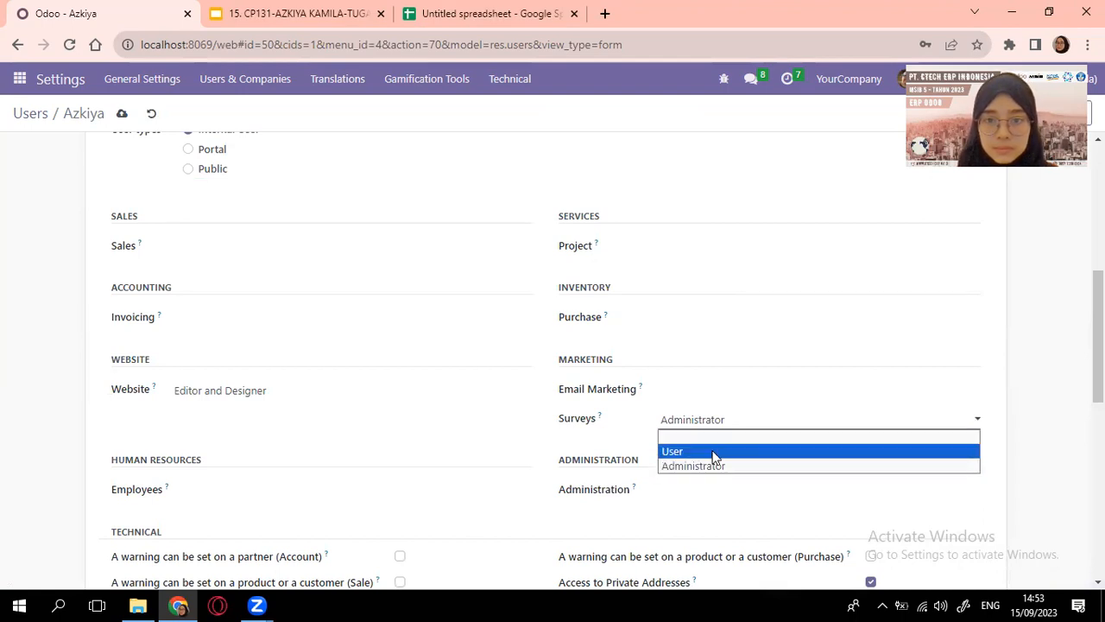
click(716, 437)
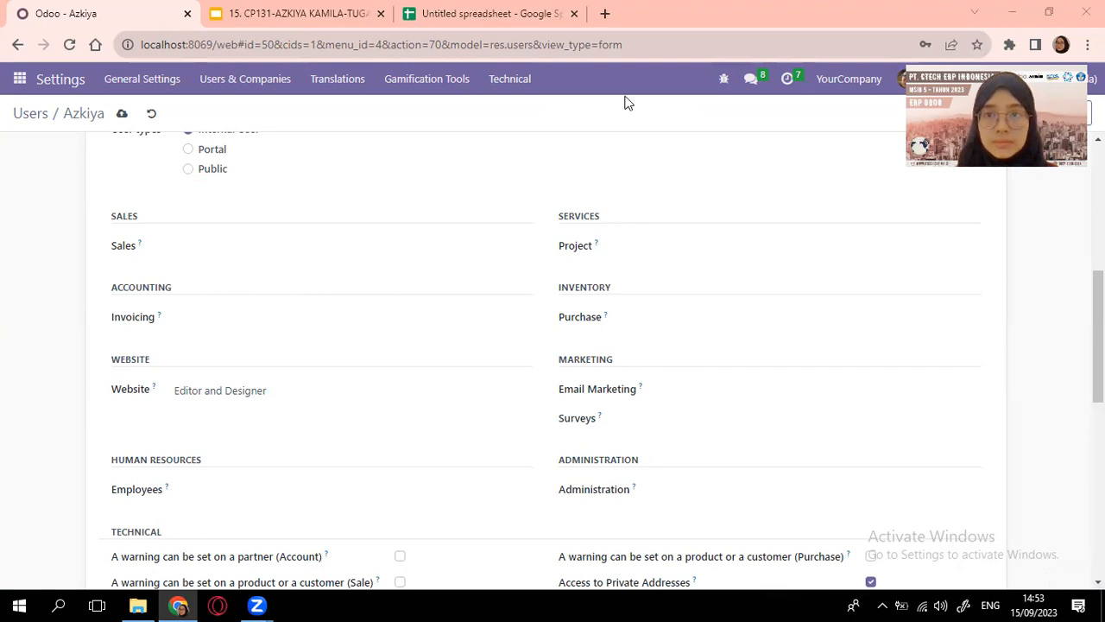
scroll(627, 102, down, 10)
Review the technical settings and save the E-Commerce Administration user's rights, leaving only Website Editor and Designer
scroll(475, 225, down, 2)
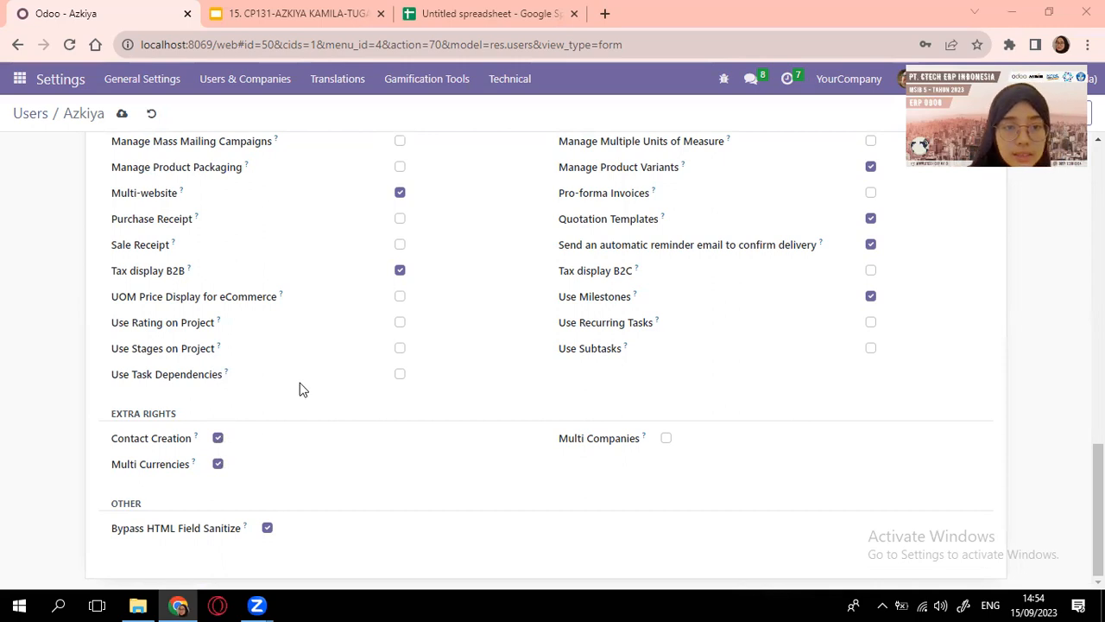
scroll(361, 376, up, 15)
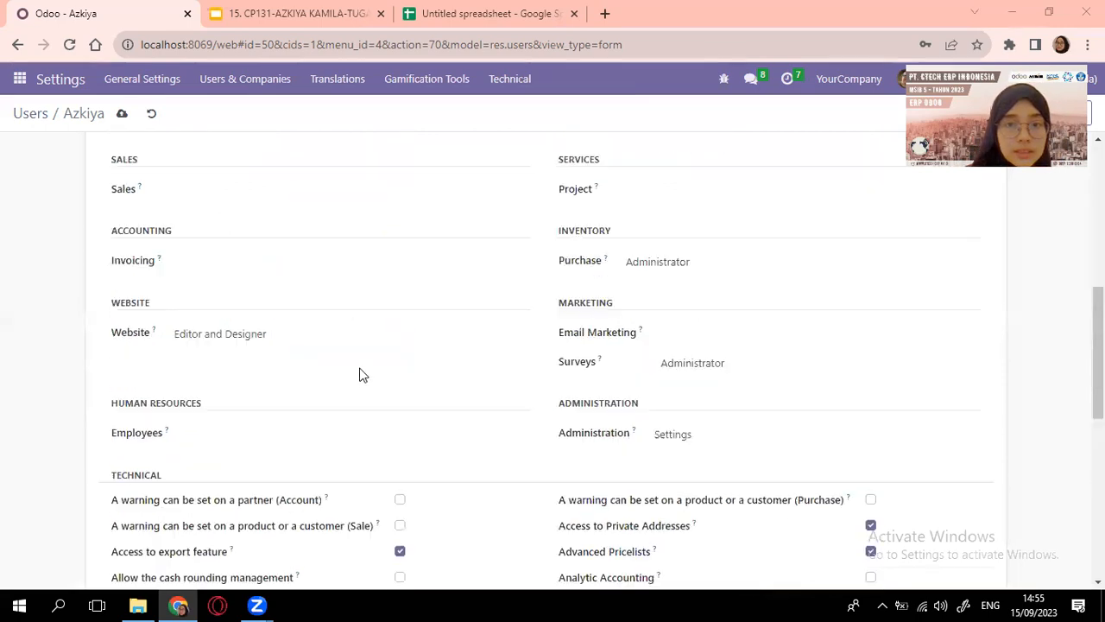
click(115, 116)
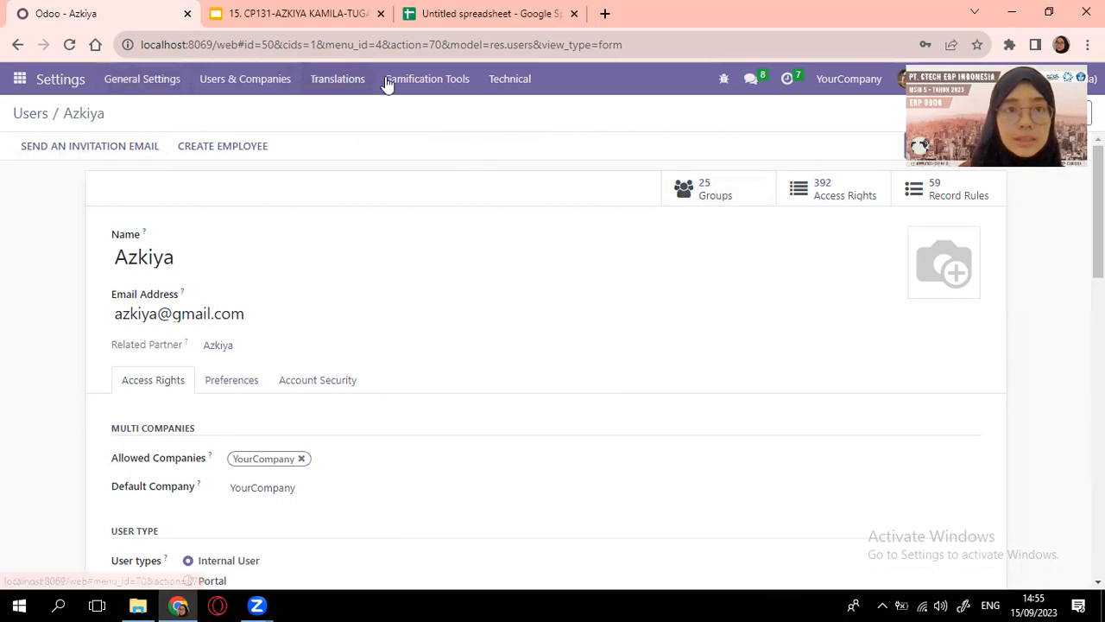
click(18, 79)
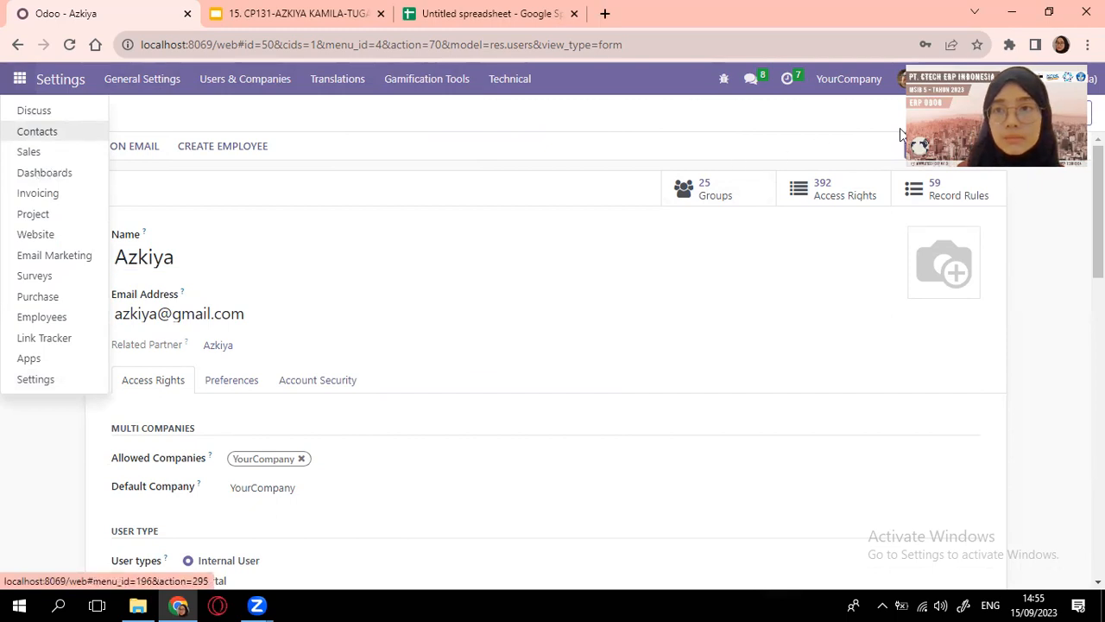
click(1026, 81)
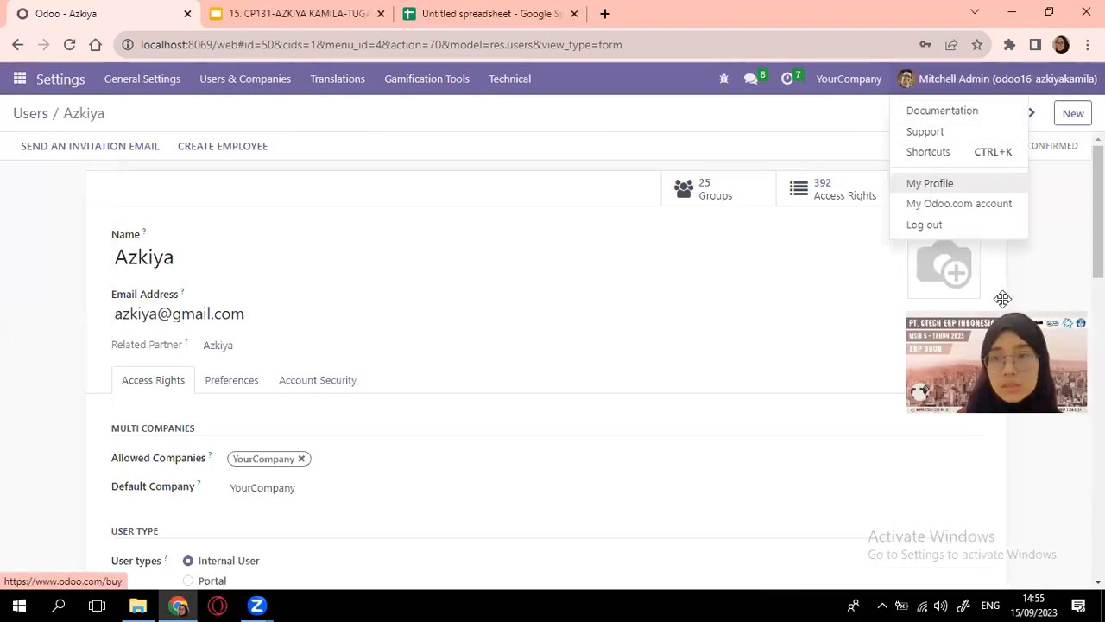
Log out the administrator and sign in to odoo16-azkiyakamila with the restricted user's email and password
click(953, 232)
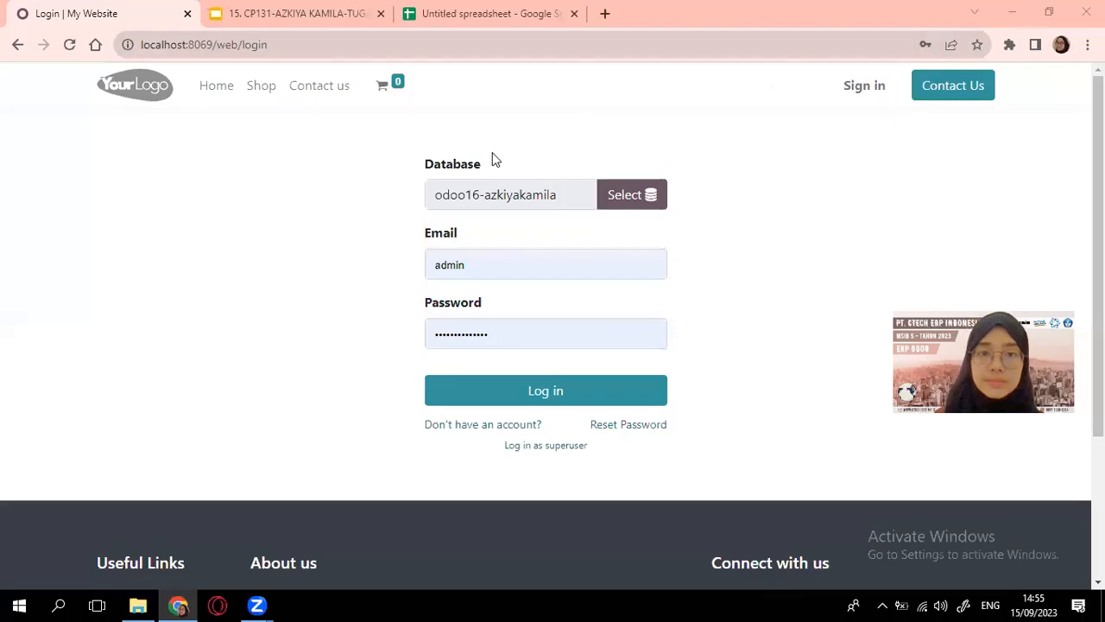
drag(496, 265, 427, 265)
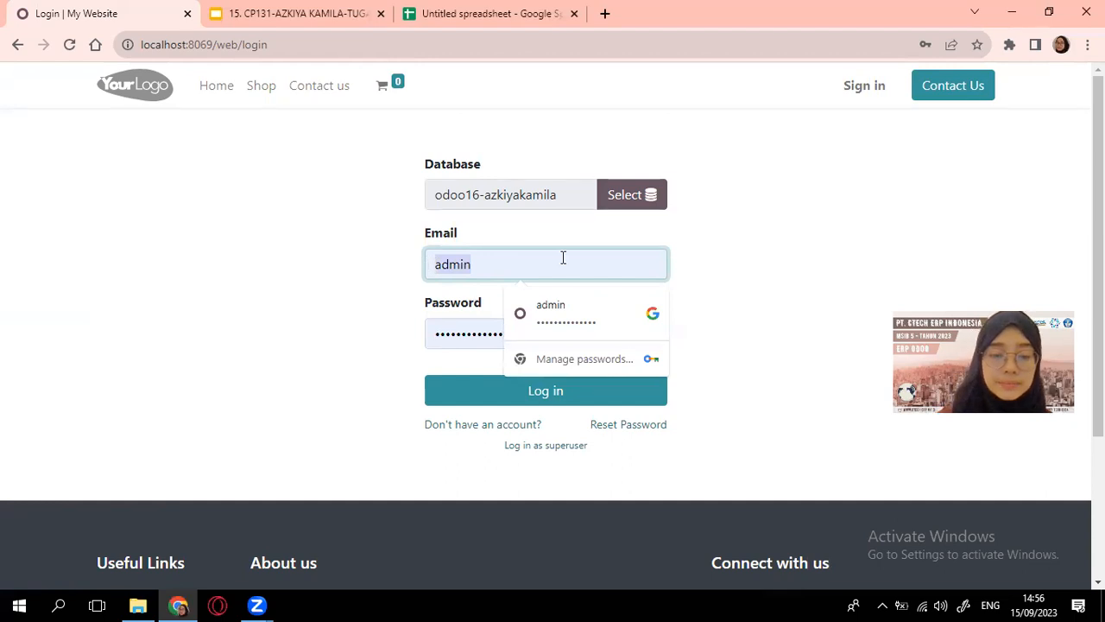
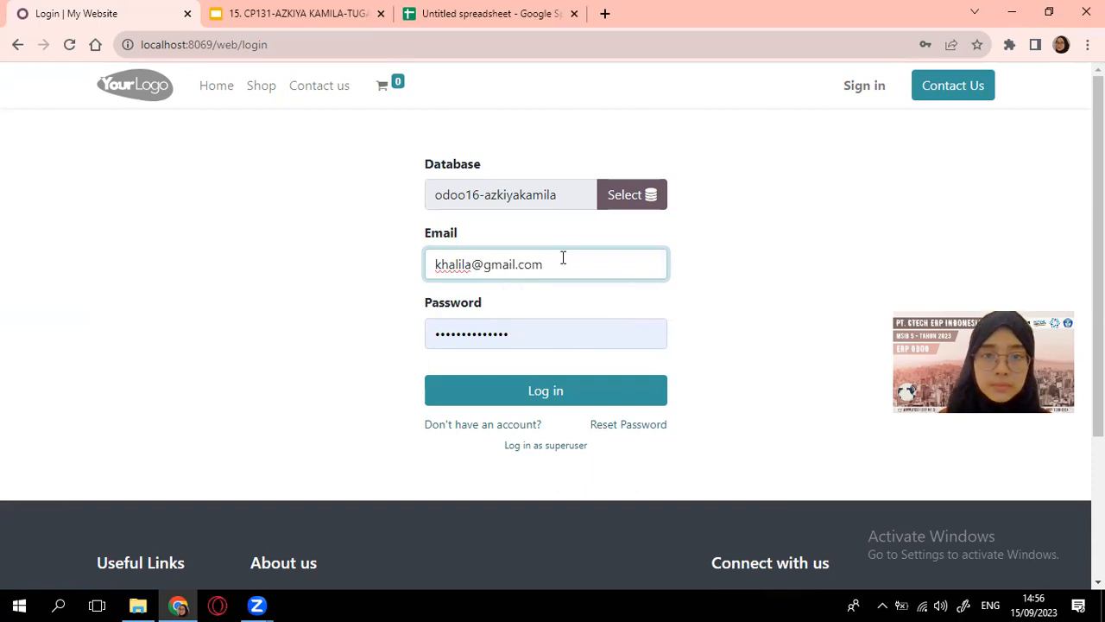
drag(515, 335, 425, 335)
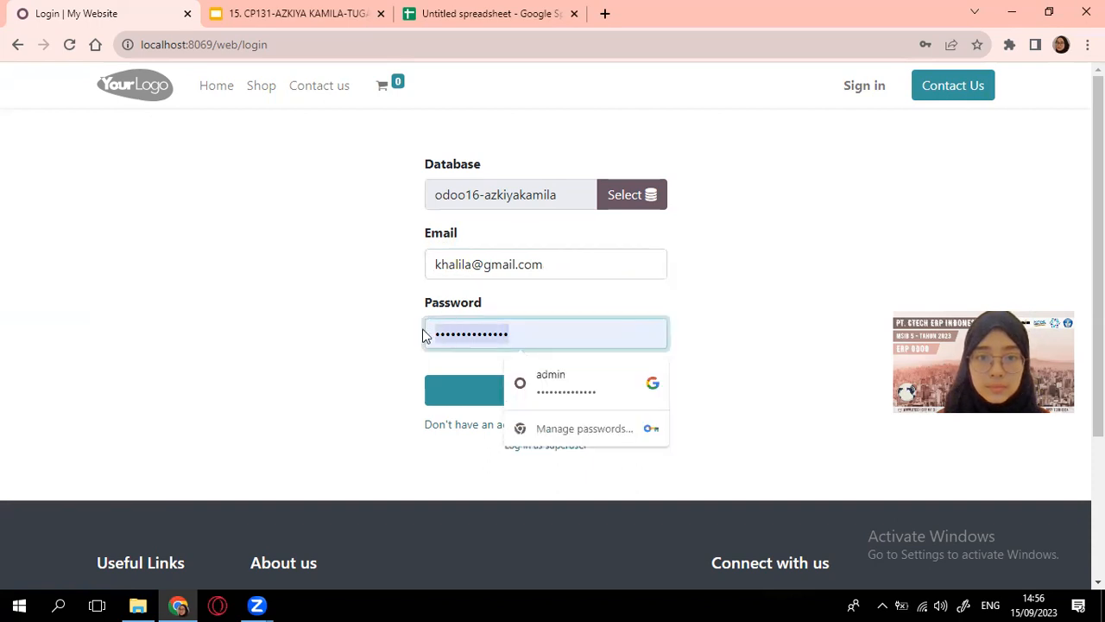
text(••)
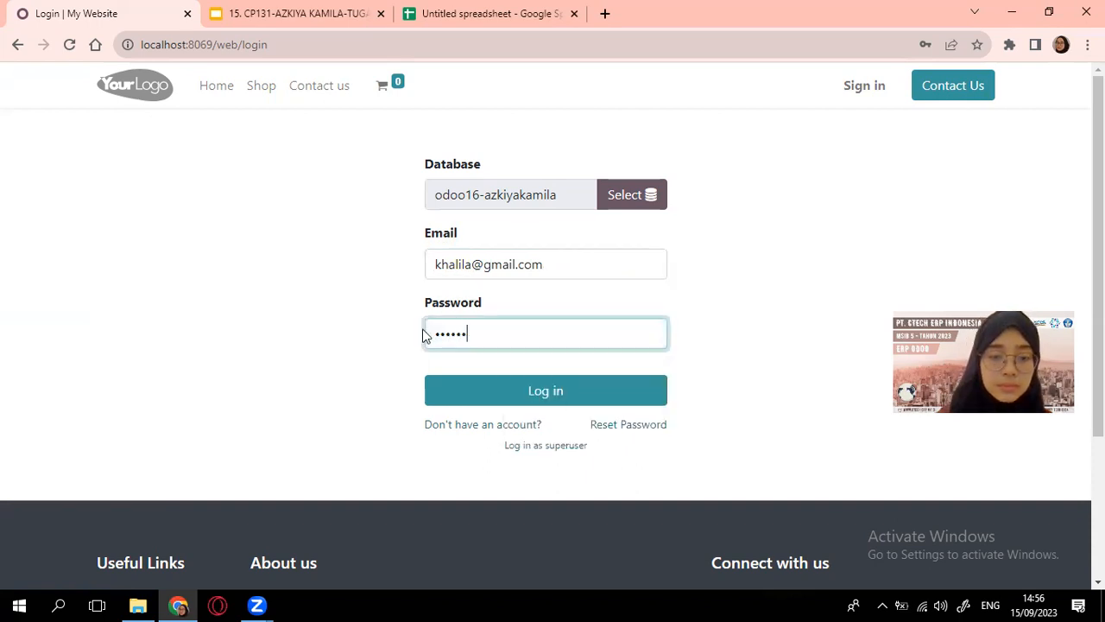
click(461, 387)
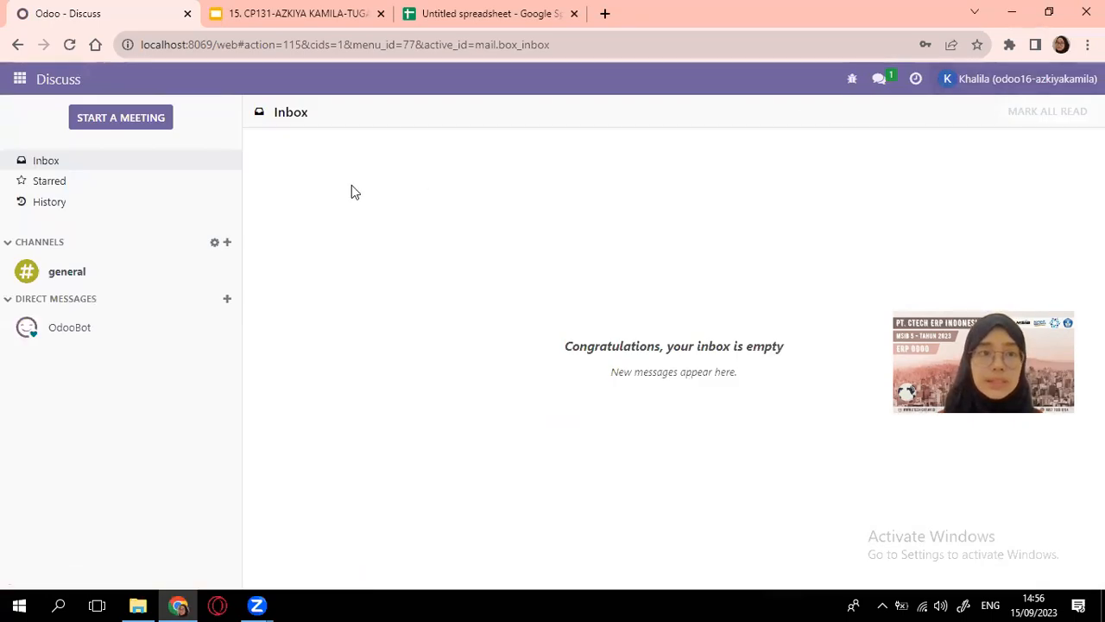
Dismiss the browser's password warning and open the Website app from the restricted user's apps menu
click(21, 86)
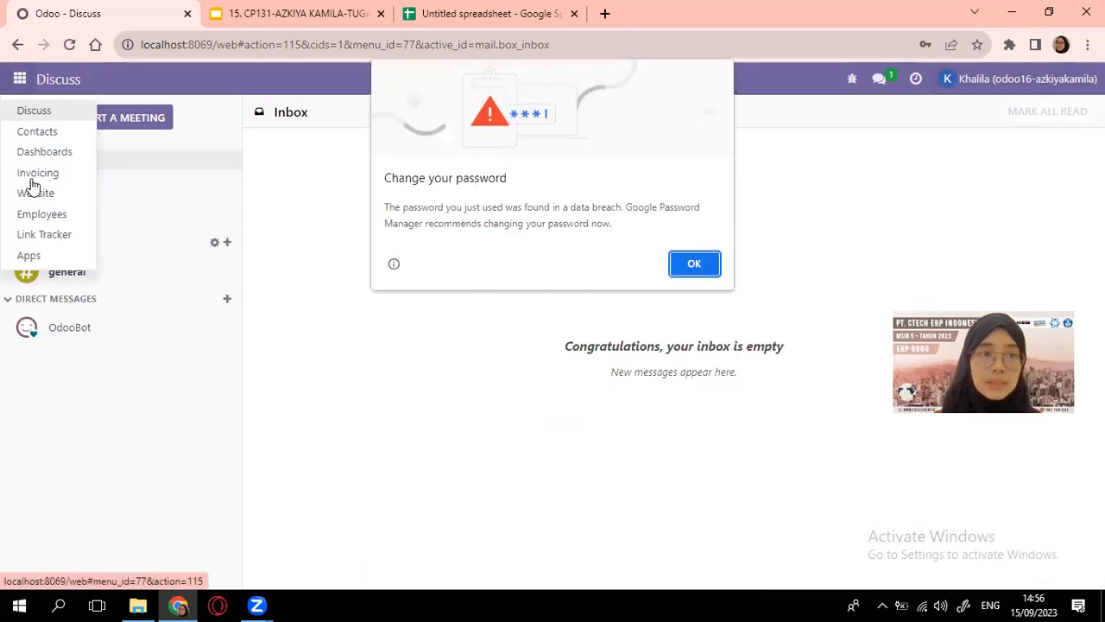
click(694, 264)
click(52, 195)
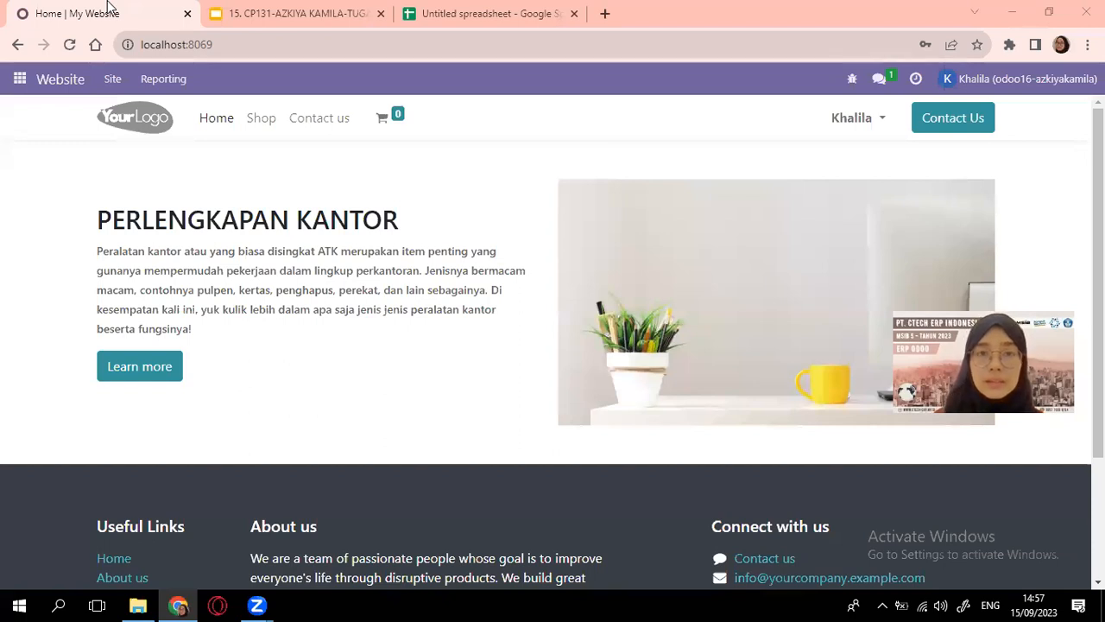
key(ctrl+shift+Tab)
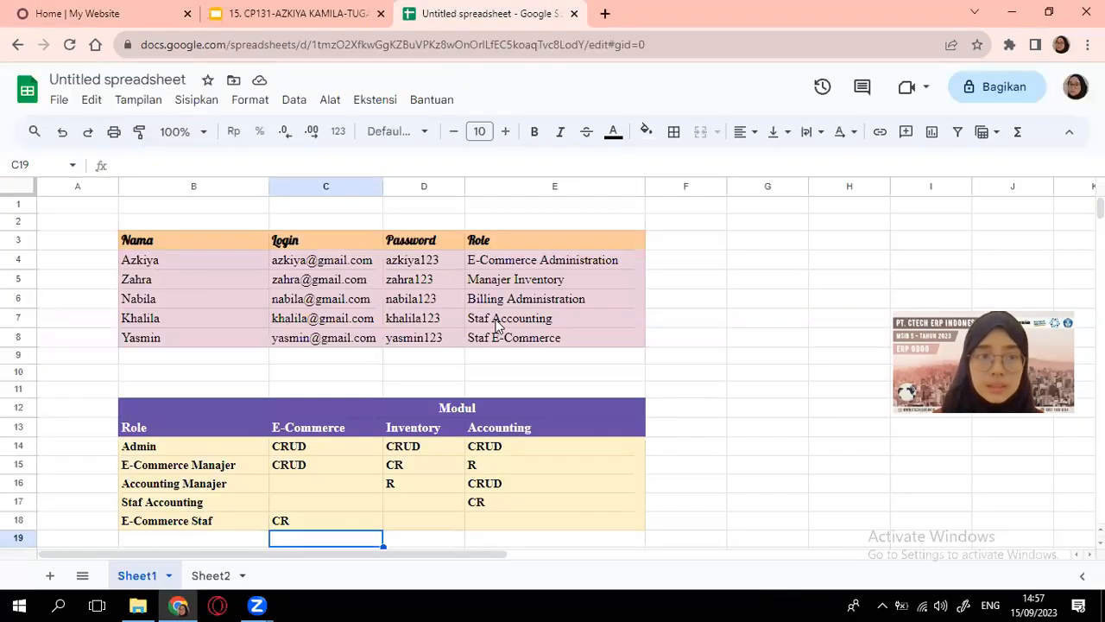
key(ctrl+Tab)
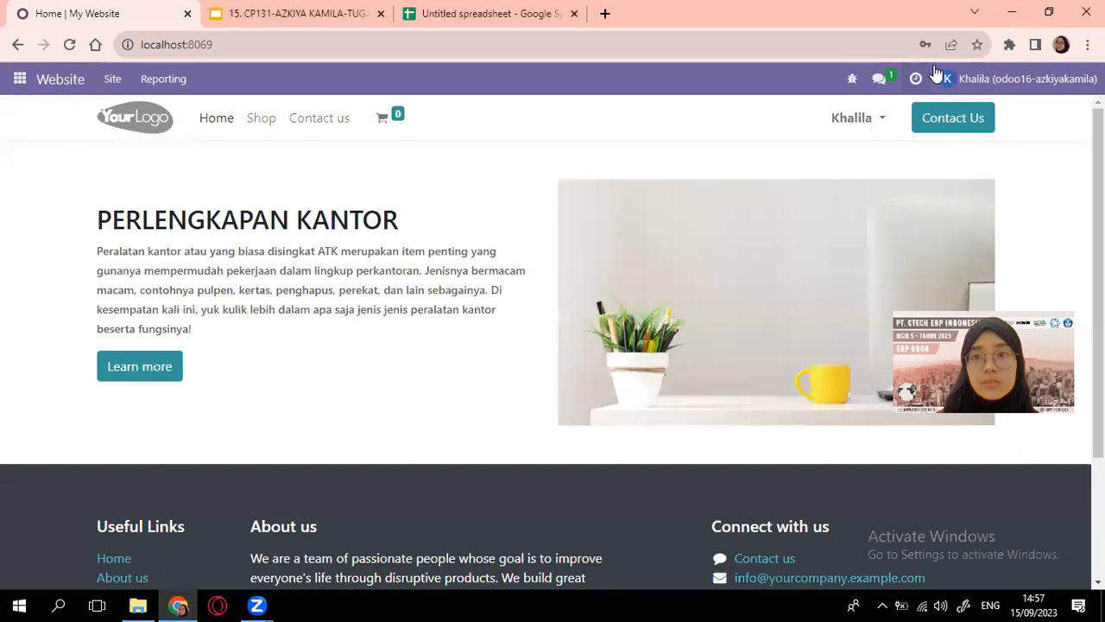
click(1006, 82)
click(980, 225)
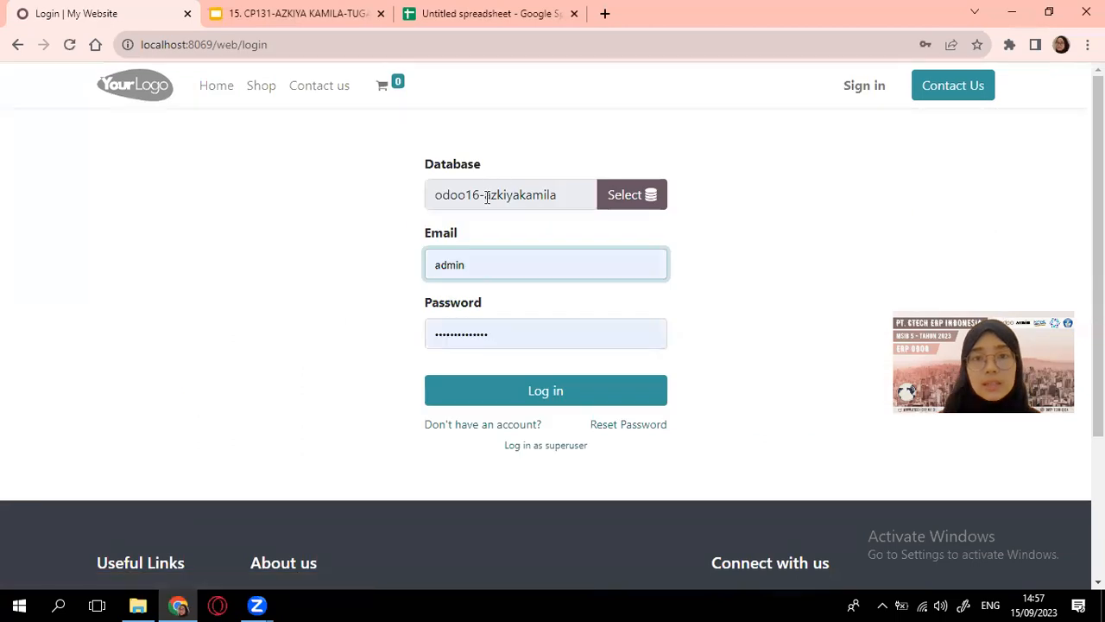
drag(499, 333, 437, 336)
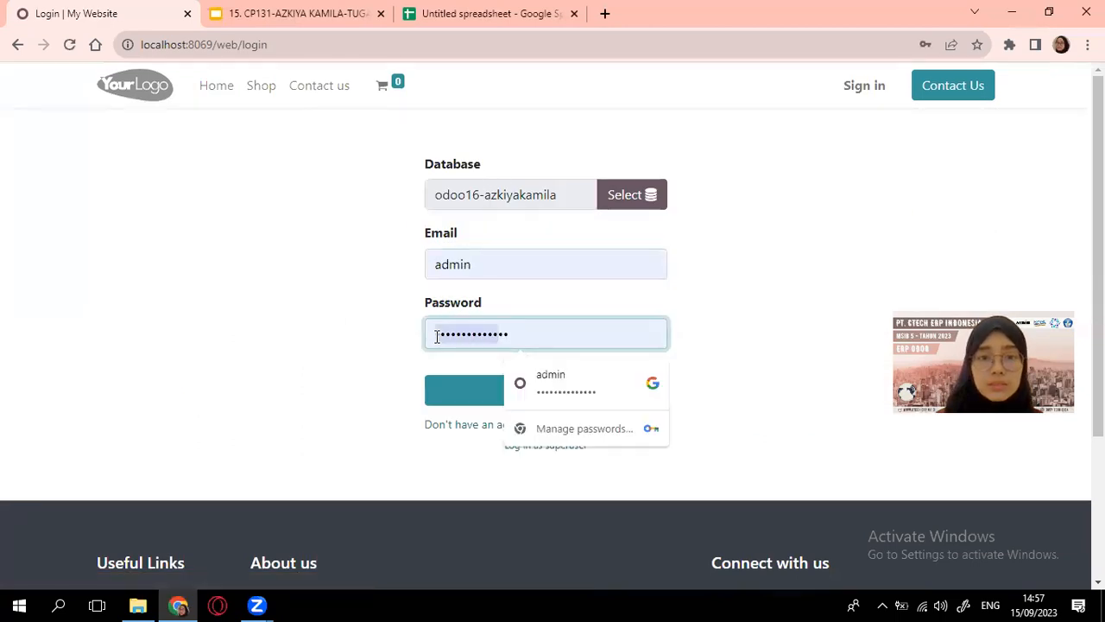
click(520, 337)
drag(520, 336, 438, 335)
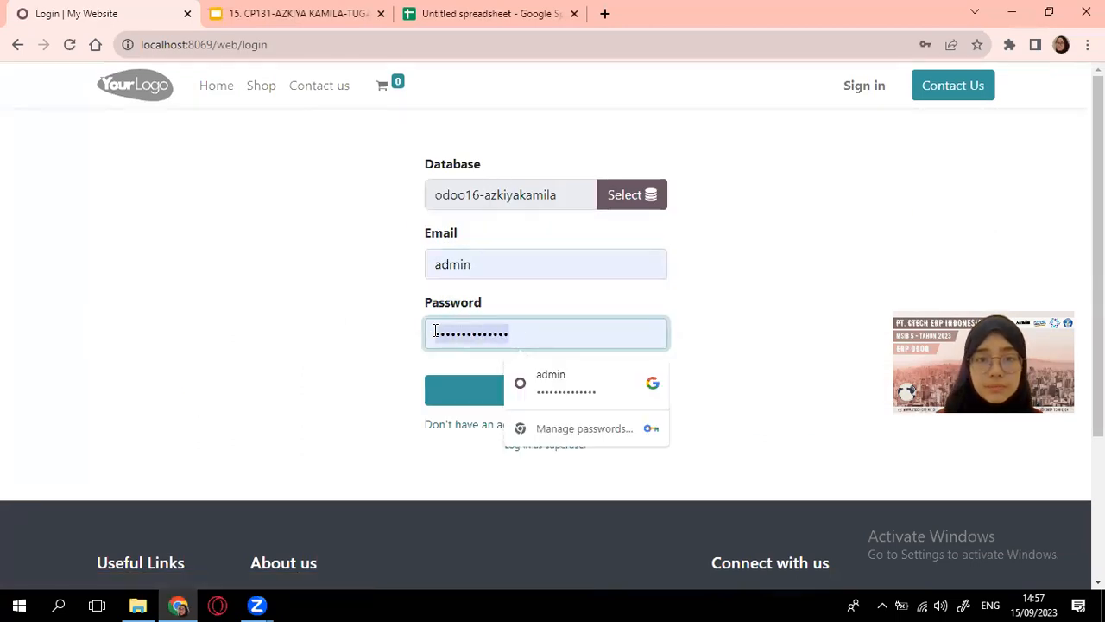
key(BackSpace)
text(admin)
click(497, 402)
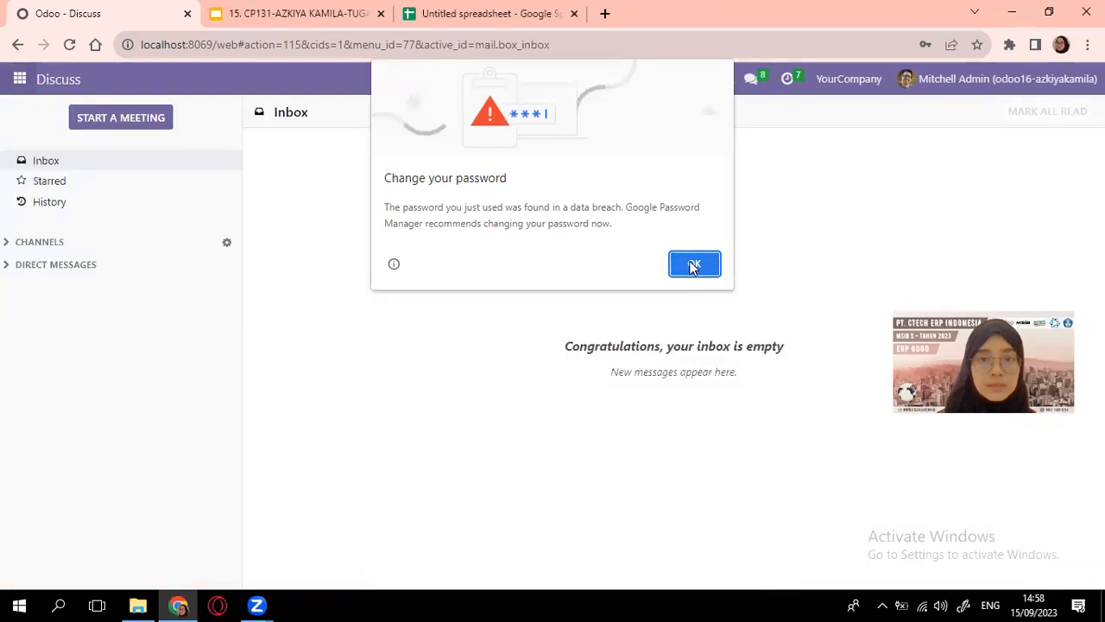
Dismiss Chrome's password prompts and open the Website app as the administrator
click(693, 265)
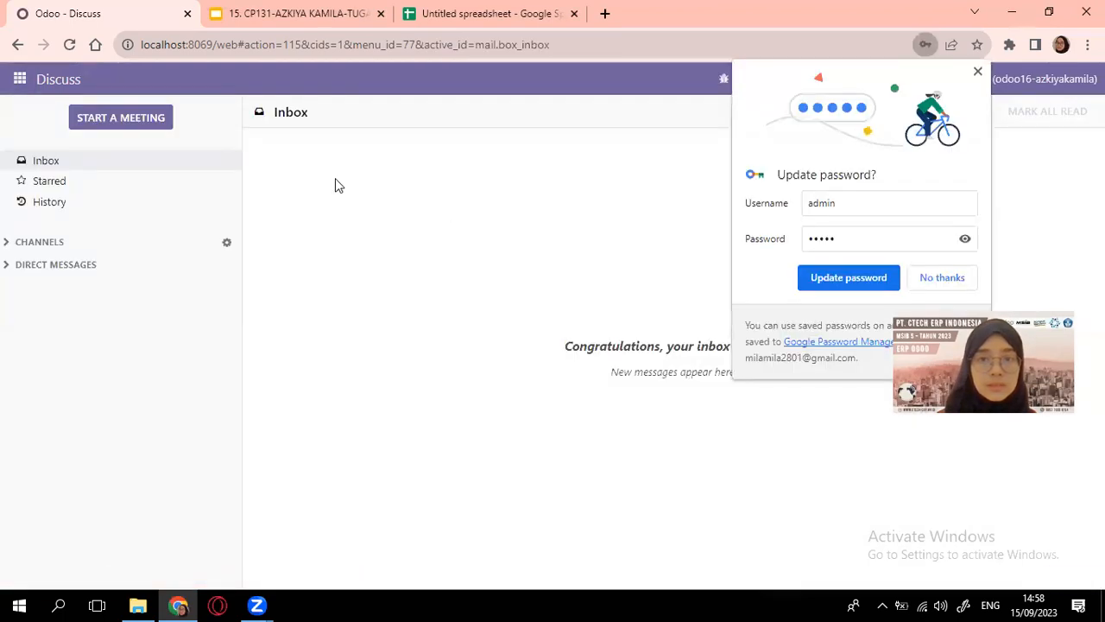
click(944, 278)
click(10, 82)
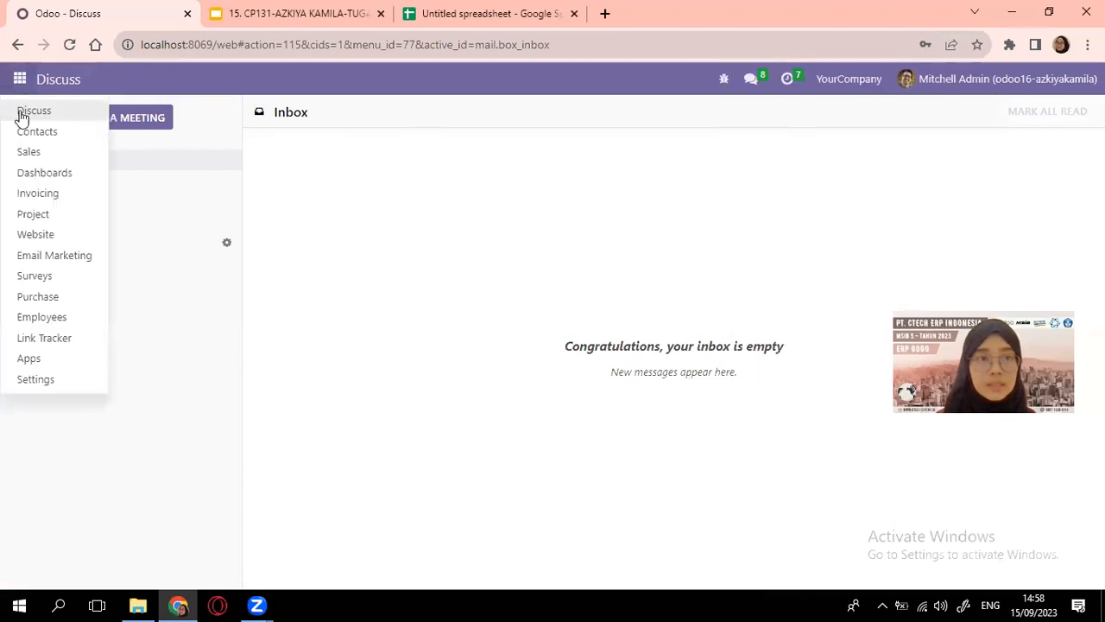
click(70, 238)
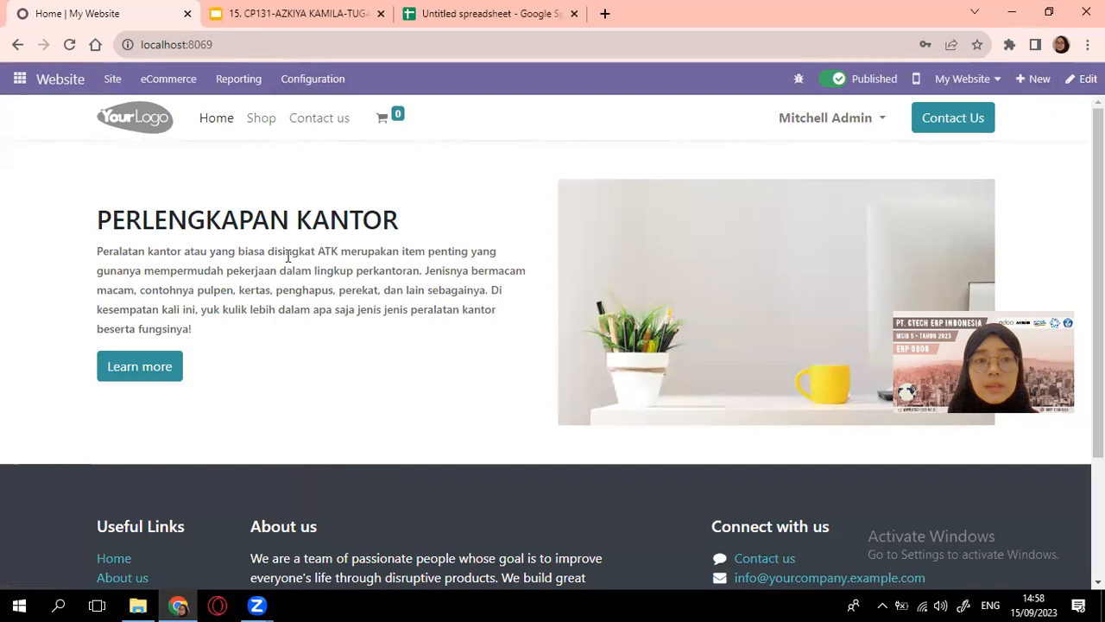
Open the Shop page and browse the product grid, e.g. Customizable Desk at Rp 750.00
click(271, 119)
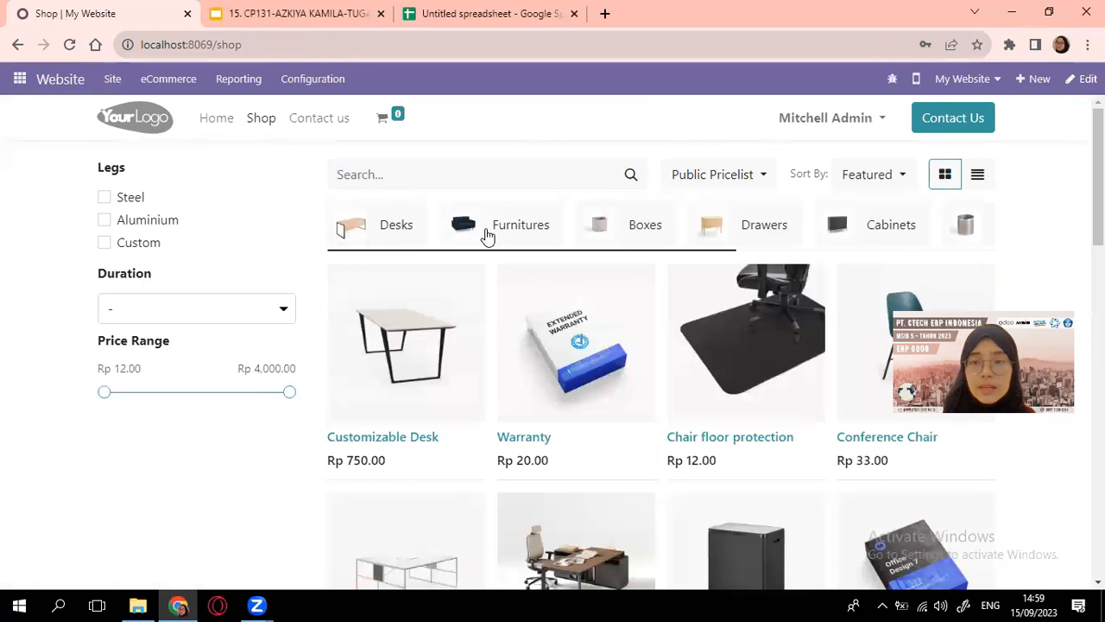
scroll(502, 393, down, 1)
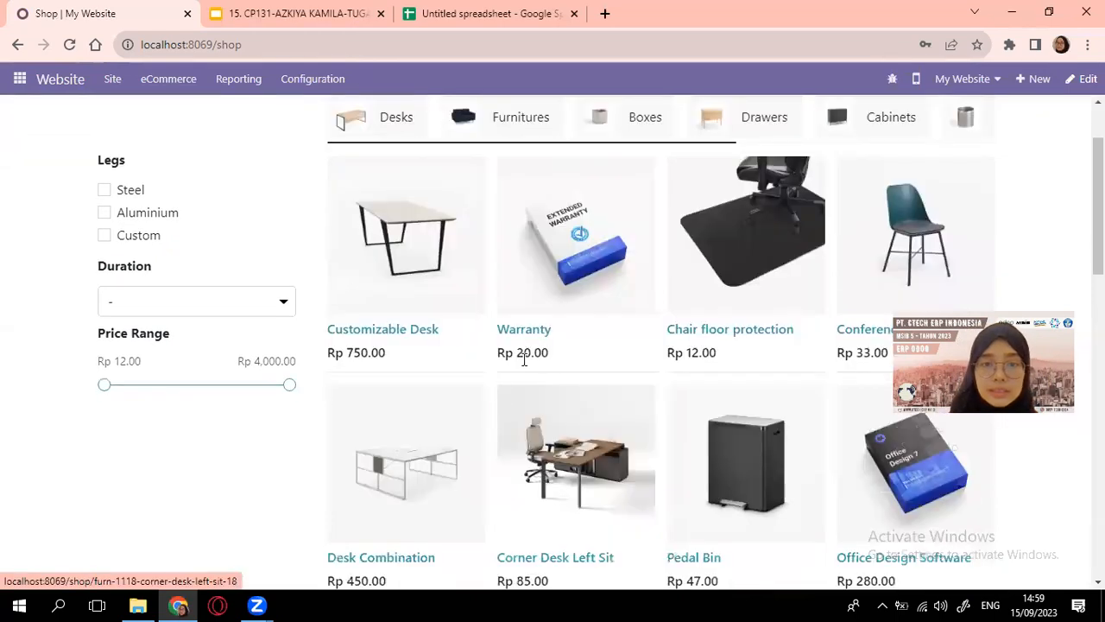
scroll(578, 325, down, 2)
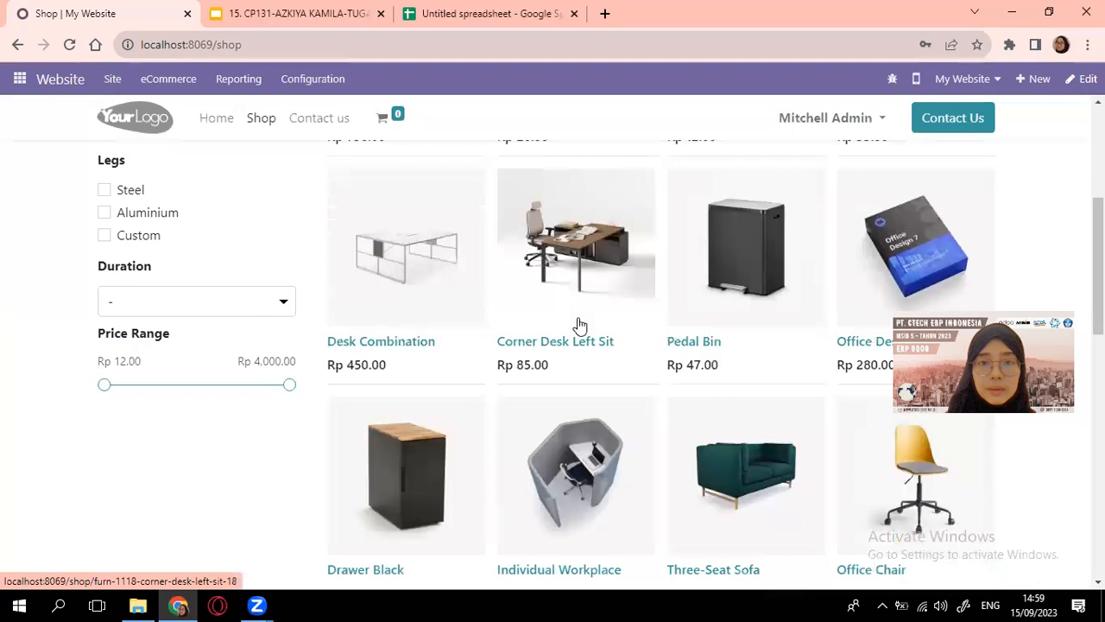
scroll(579, 325, down, 2)
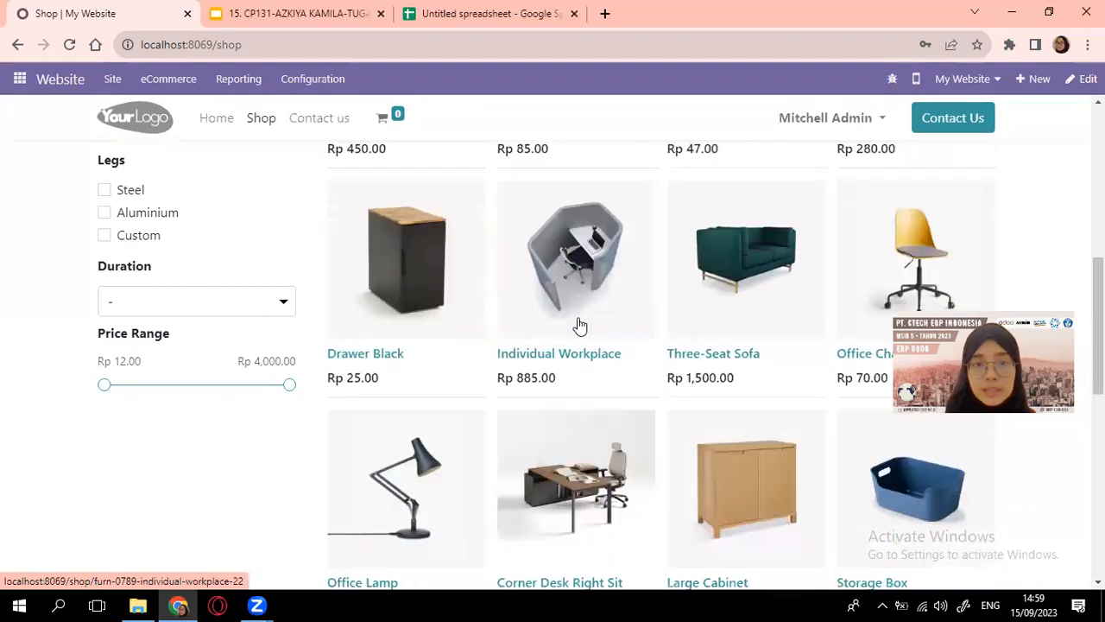
scroll(582, 323, down, 2)
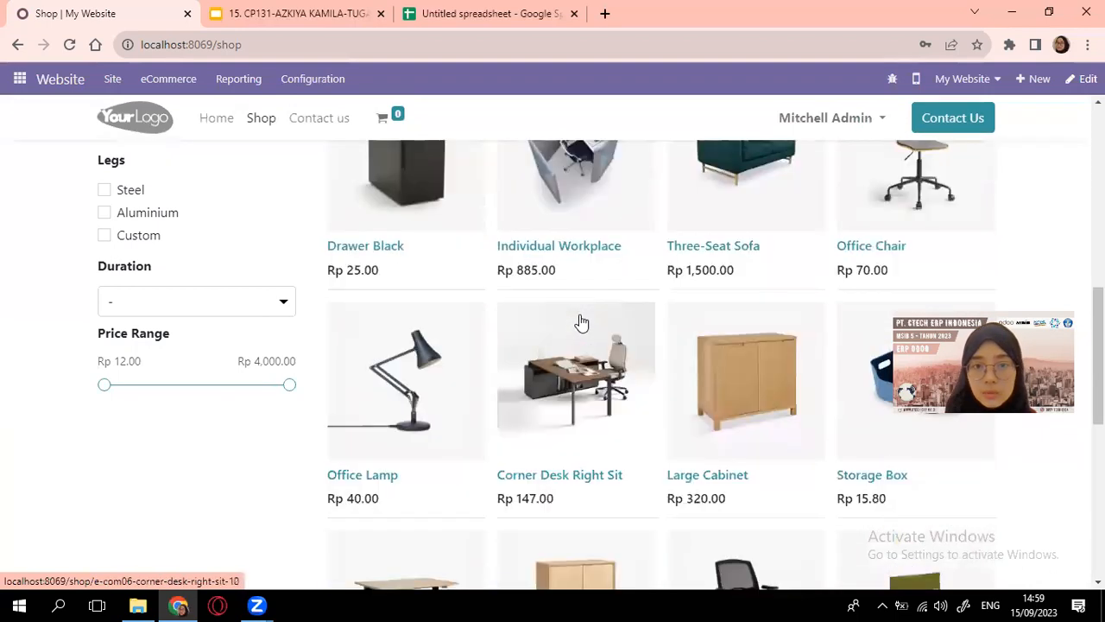
scroll(582, 322, down, 3)
scroll(582, 323, up, 9)
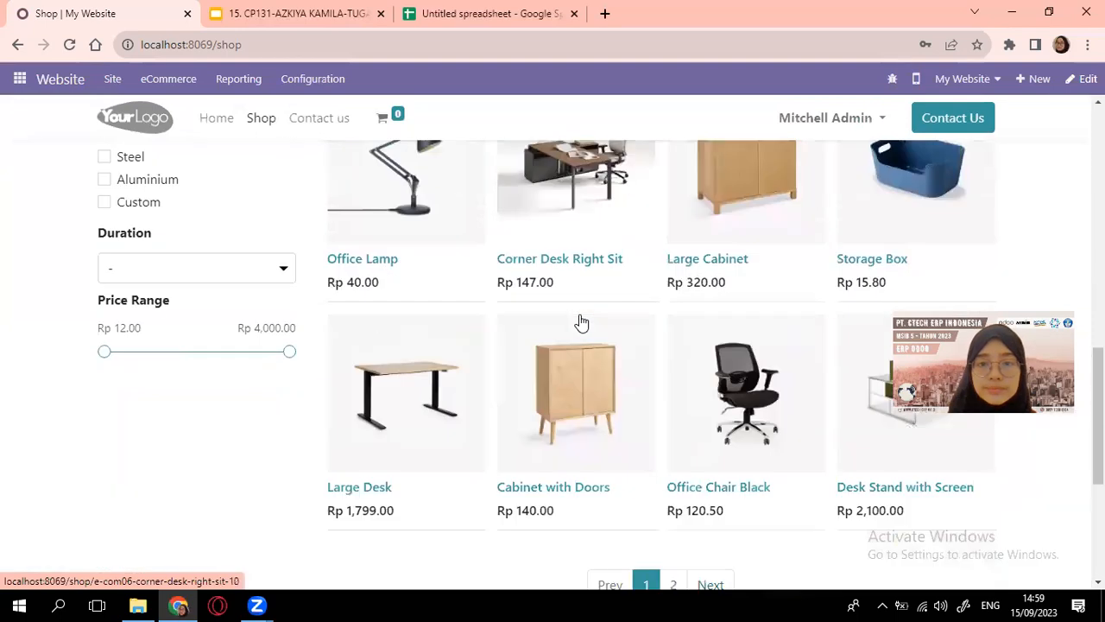
scroll(580, 321, up, 1)
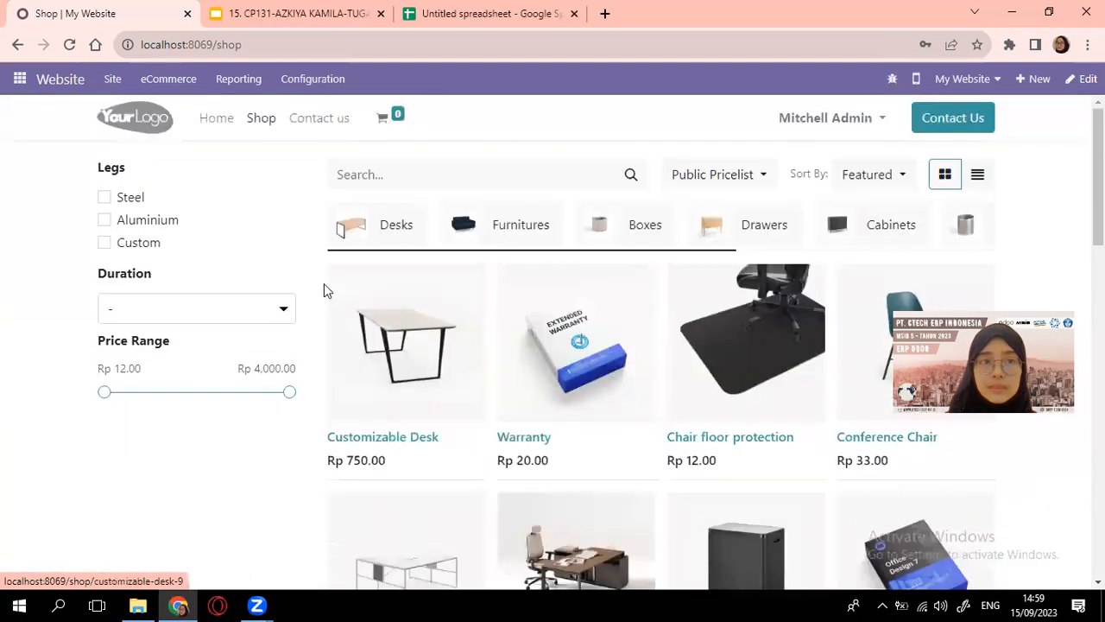